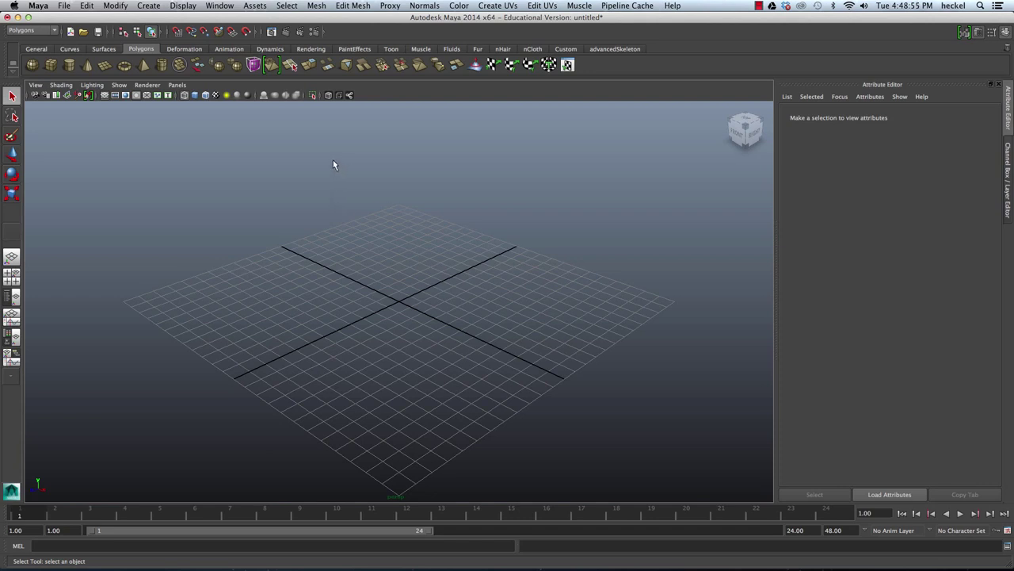
Create a new project named "Character 1 - Cat" in the default Maya projects location with the default folder structure.
{"action": "left_click", "coordinate": [63, 6]}
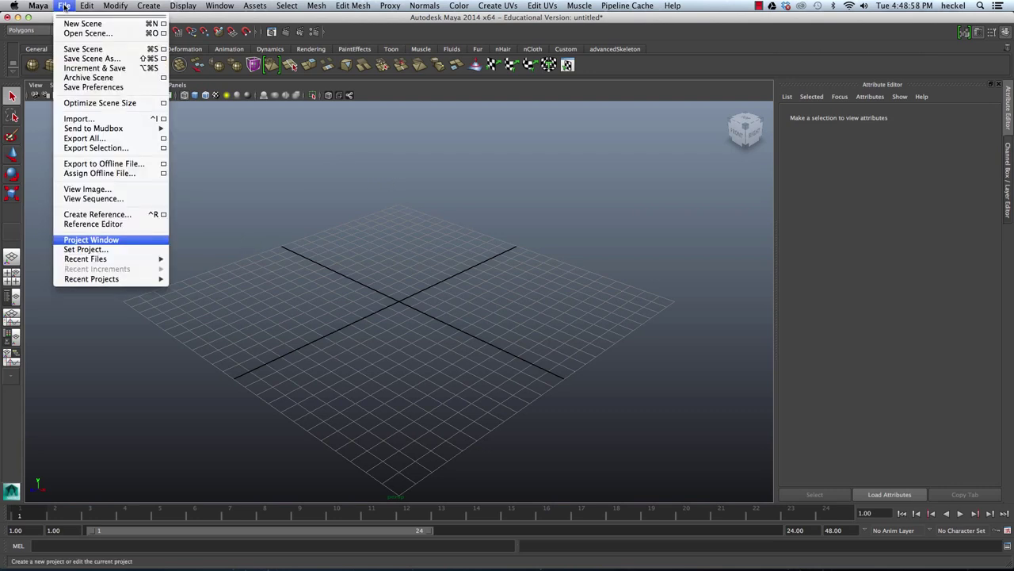
{"action": "left_click", "coordinate": [132, 241]}
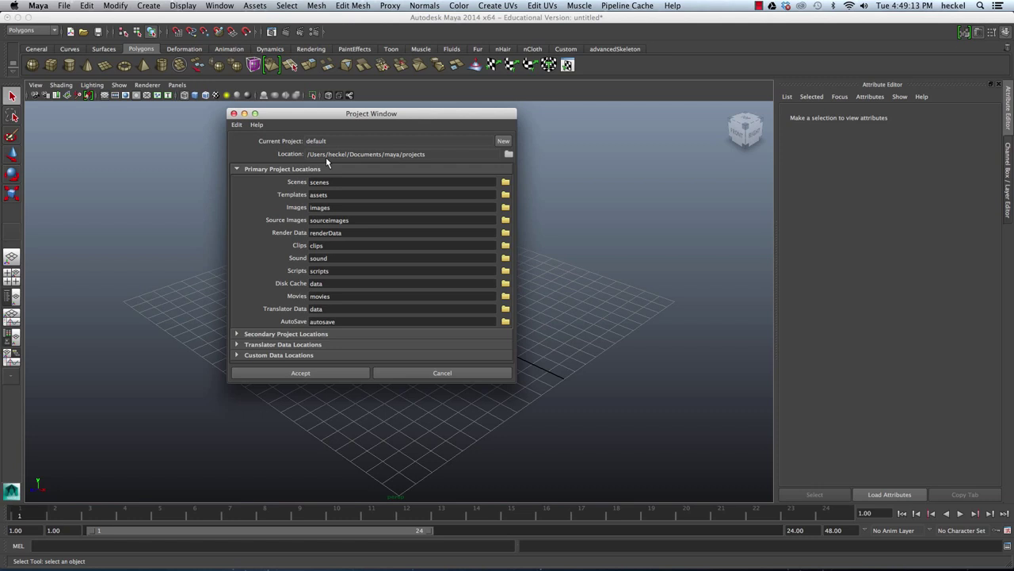
{"action": "left_click", "coordinate": [504, 141]}
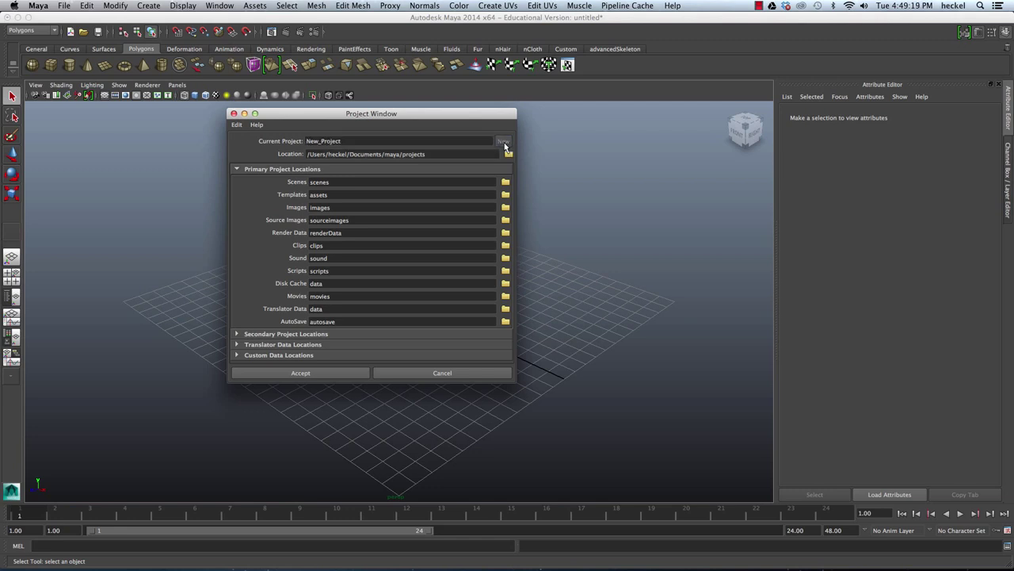
{"action": "left_click", "coordinate": [386, 141]}
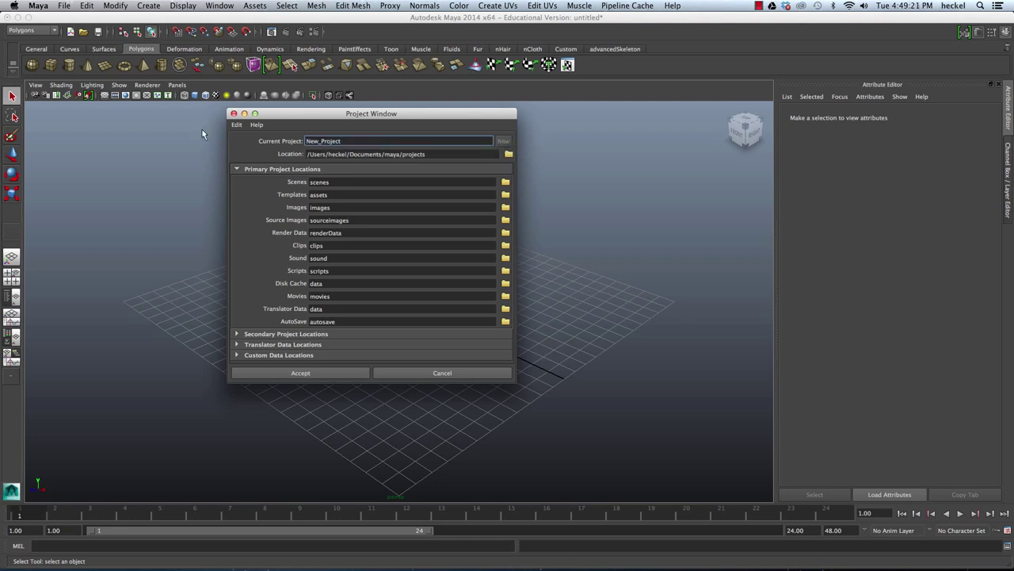
{"action": "double_click", "coordinate": [356, 140]}
{"action": "type", "text": "Character 1 - Cat"}
{"action": "left_click_drag", "start_coordinate": [435, 154], "coordinate": [288, 156]}
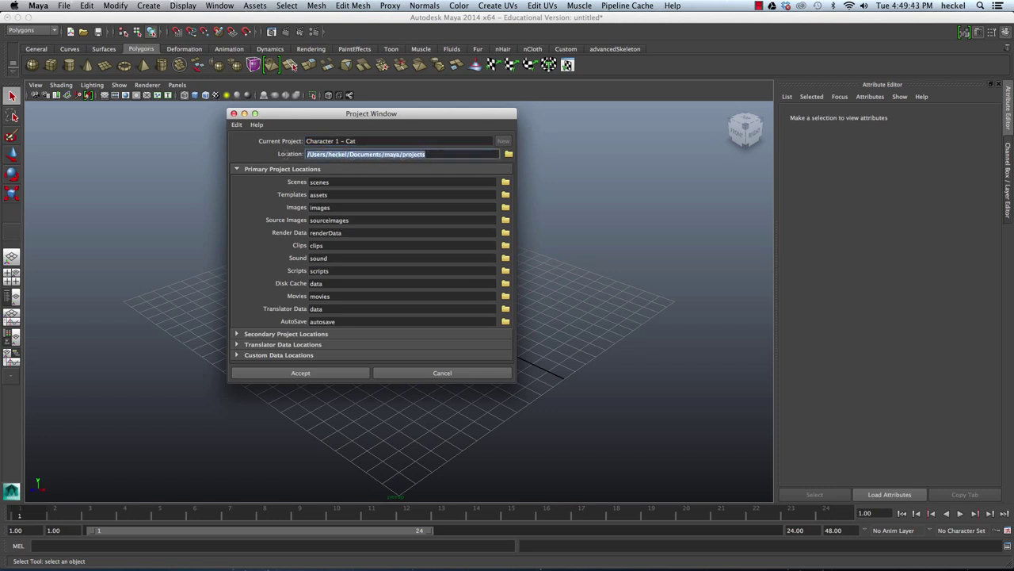
{"action": "left_click", "coordinate": [451, 154]}
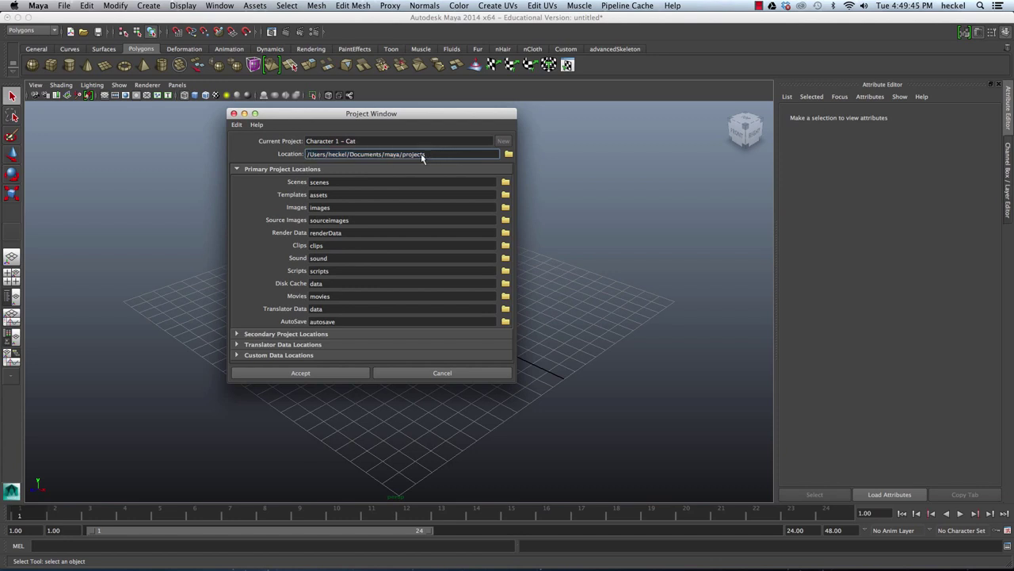
{"action": "left_click", "coordinate": [334, 374]}
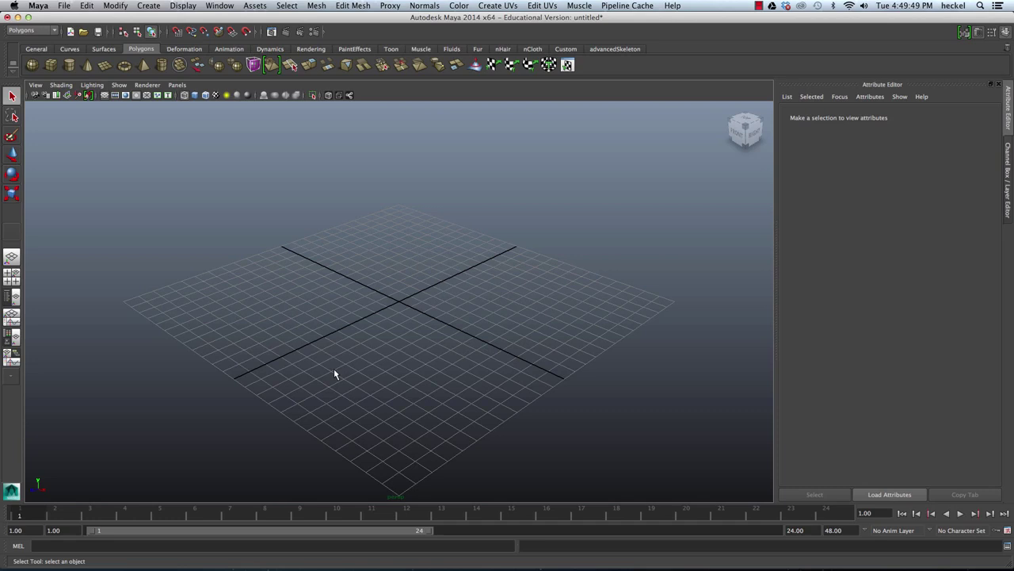
Minimize Maya and open the Documents/maya/projects/Character 1 - Cat folder in Finder.
{"action": "left_click", "coordinate": [17, 16]}
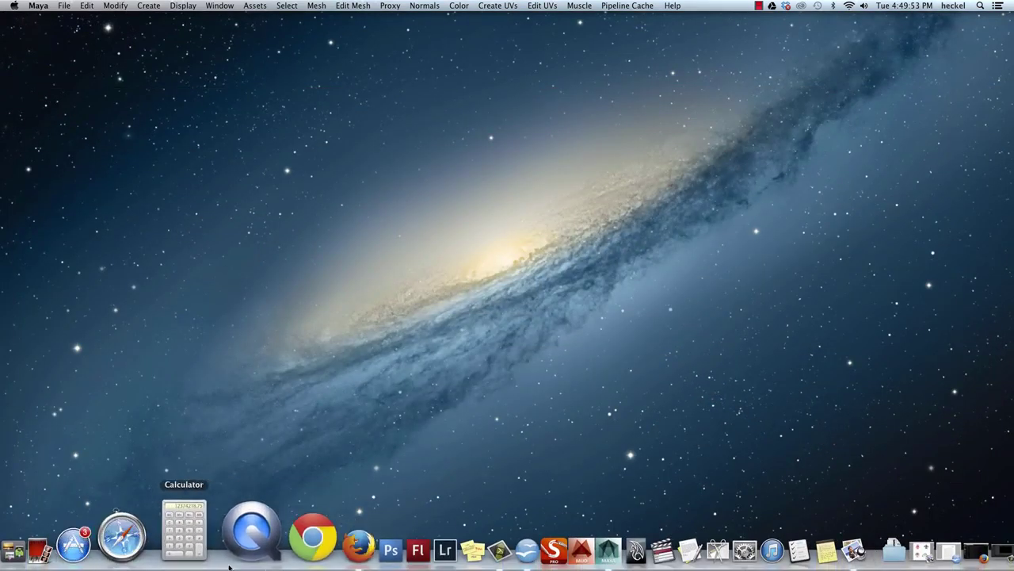
{"action": "left_click", "coordinate": [42, 539]}
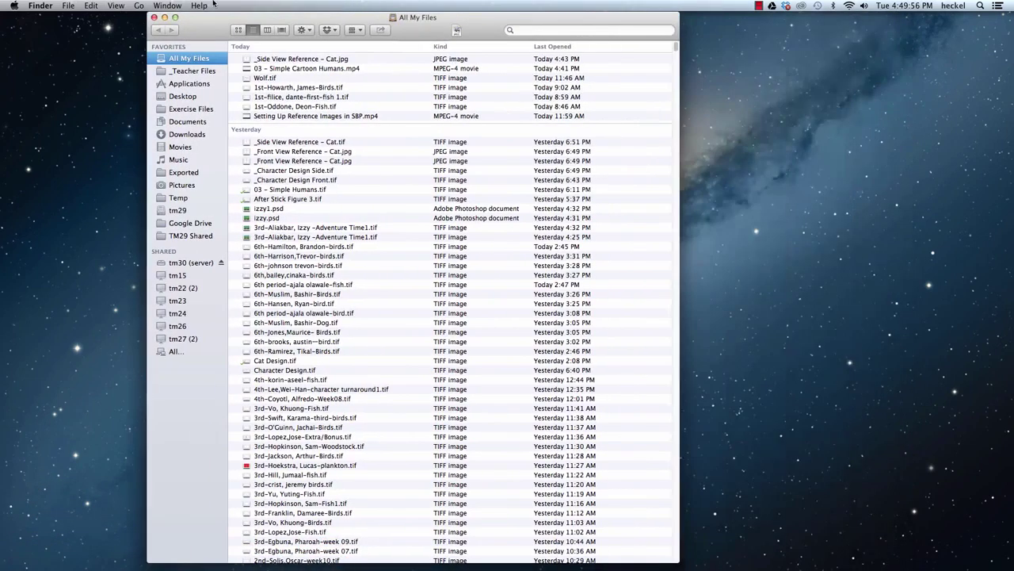
{"action": "left_click", "coordinate": [191, 122]}
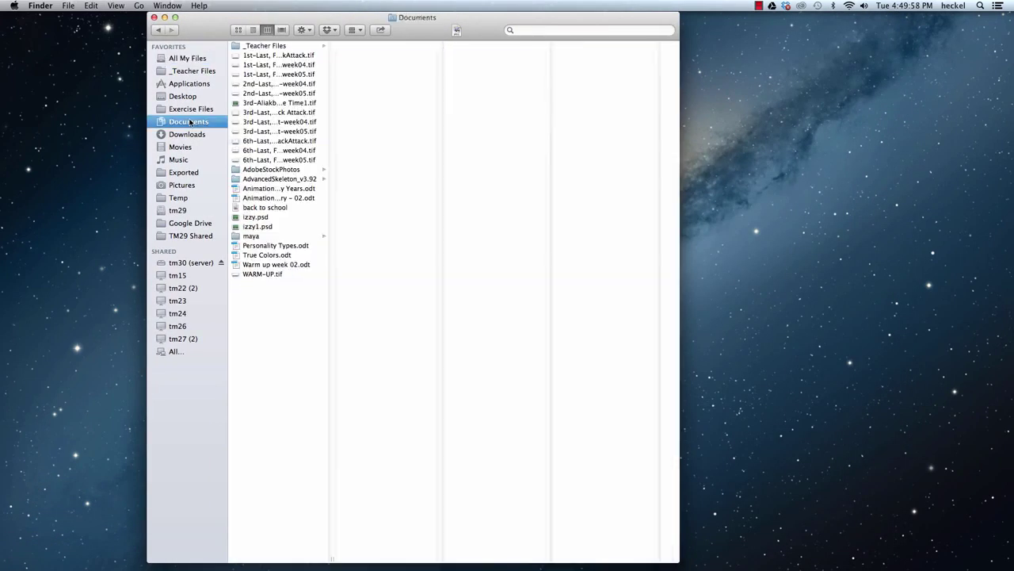
{"action": "left_click", "coordinate": [258, 236]}
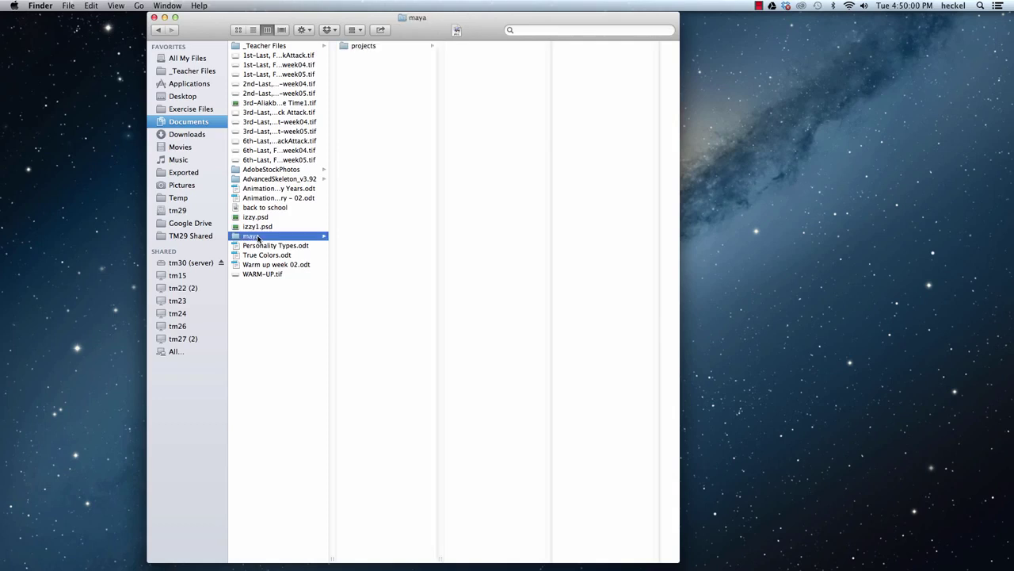
{"action": "left_click", "coordinate": [370, 46]}
{"action": "left_click", "coordinate": [495, 48]}
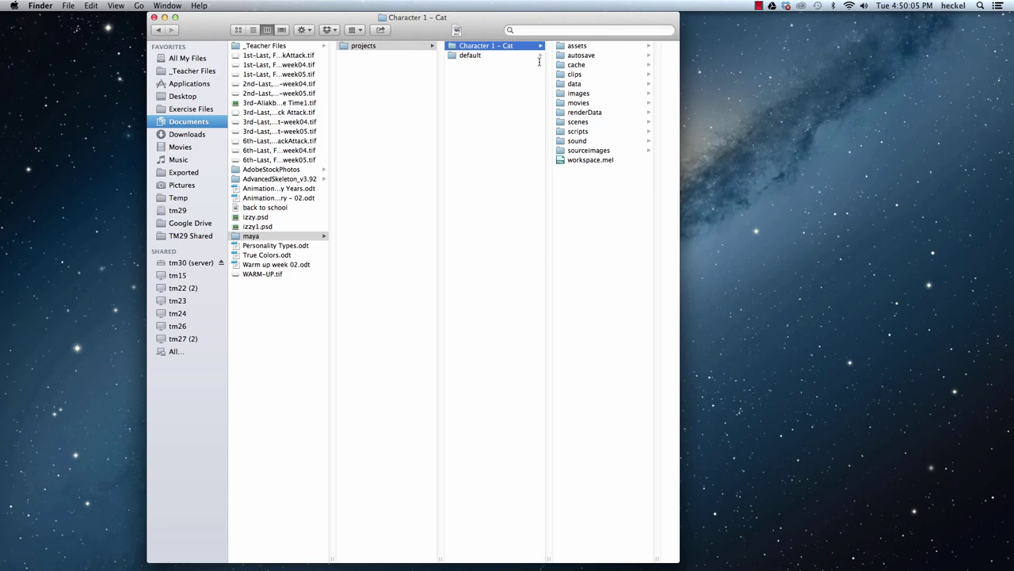
Show the project folder as a list, move its window aside and shrink it.
{"action": "left_click_drag", "start_coordinate": [493, 17], "coordinate": [434, 17]}
{"action": "left_click", "coordinate": [194, 29]}
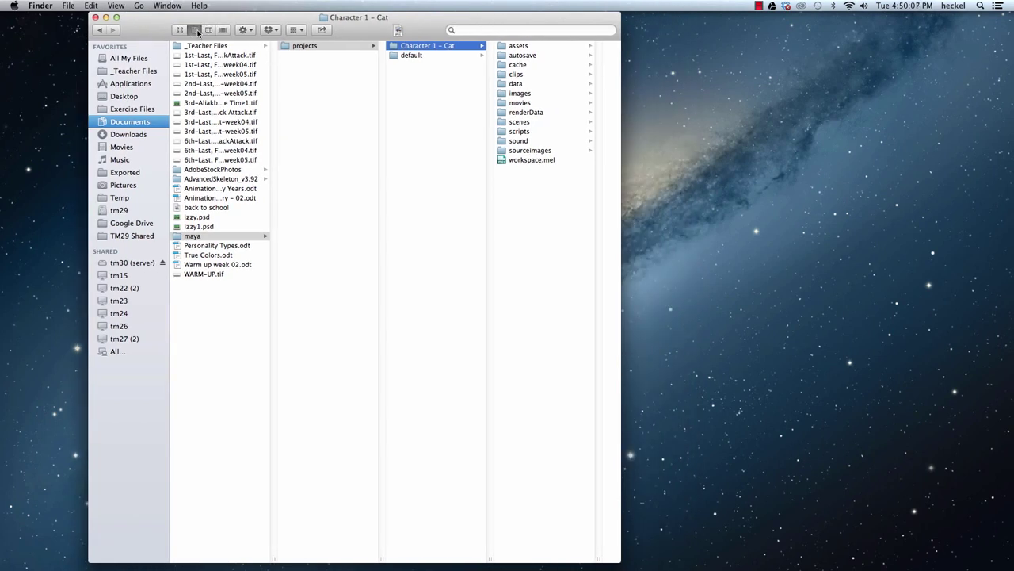
{"action": "left_click_drag", "start_coordinate": [279, 16], "coordinate": [259, 14]}
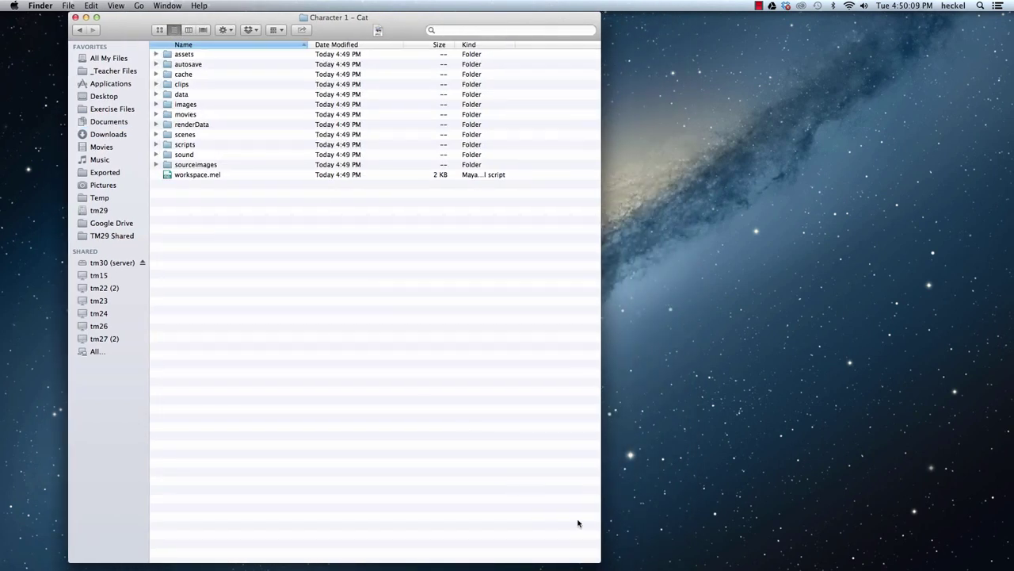
{"action": "left_click_drag", "start_coordinate": [600, 559], "coordinate": [406, 377]}
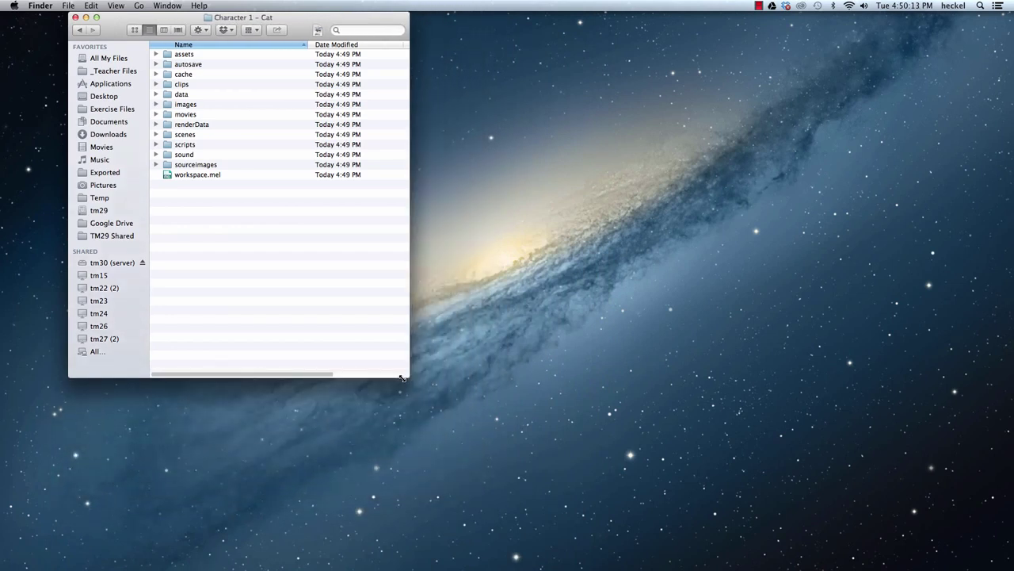
Open a second Finder window beside the project folder and show the Pictures folder in it.
{"action": "left_click", "coordinate": [71, 6]}
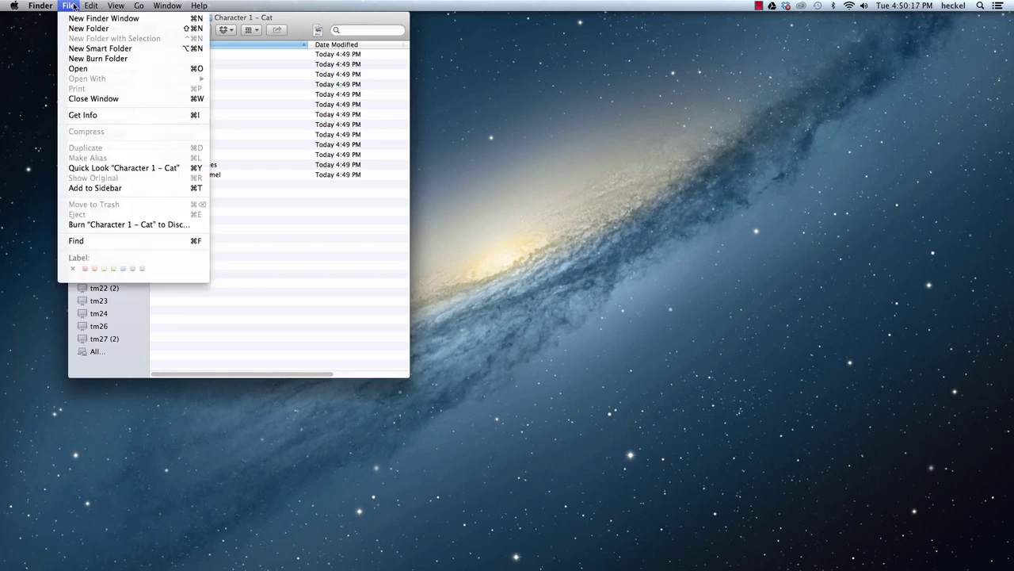
{"action": "left_click", "coordinate": [81, 22]}
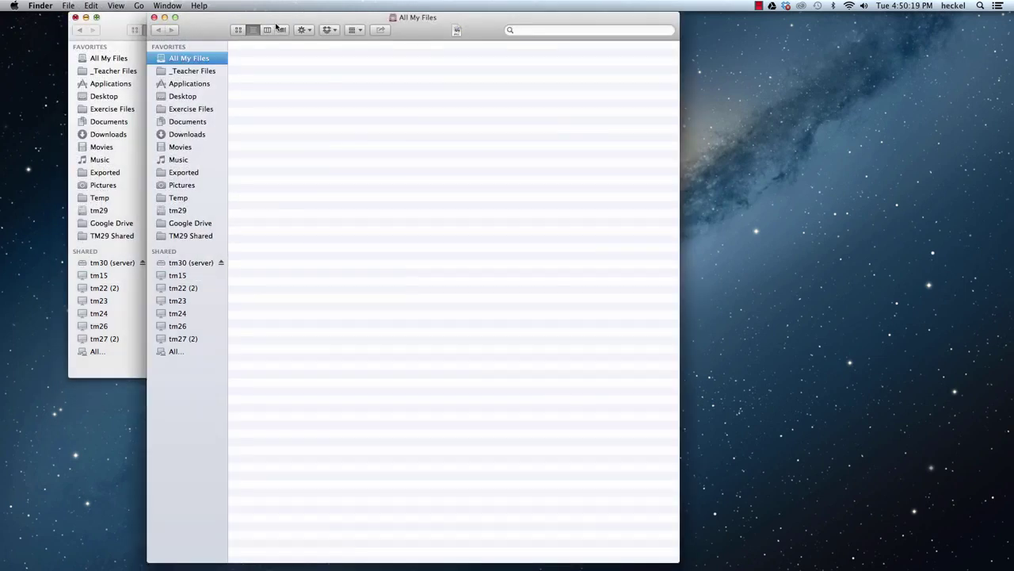
{"action": "left_click_drag", "start_coordinate": [179, 16], "coordinate": [589, 3]}
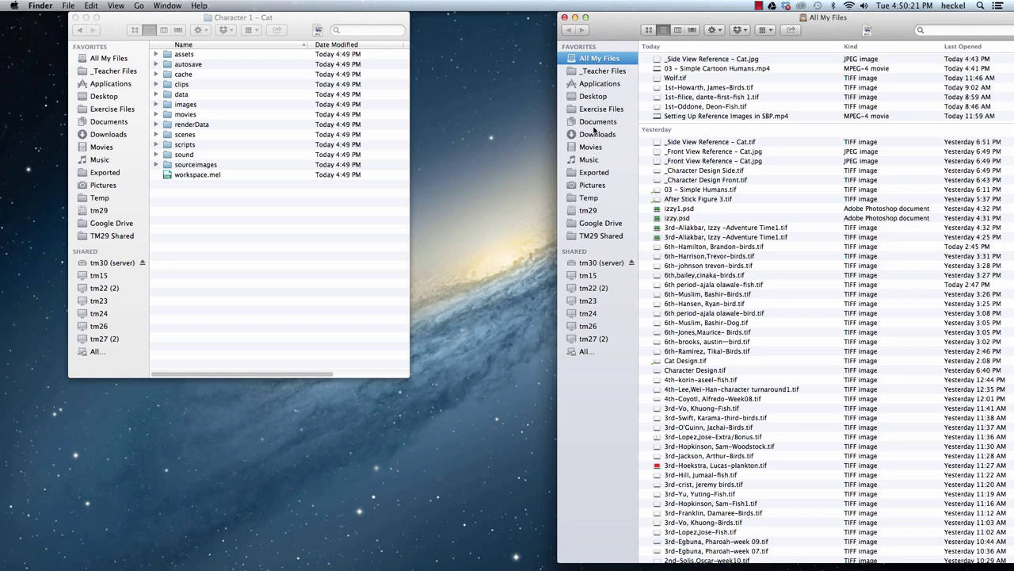
{"action": "left_click", "coordinate": [591, 185]}
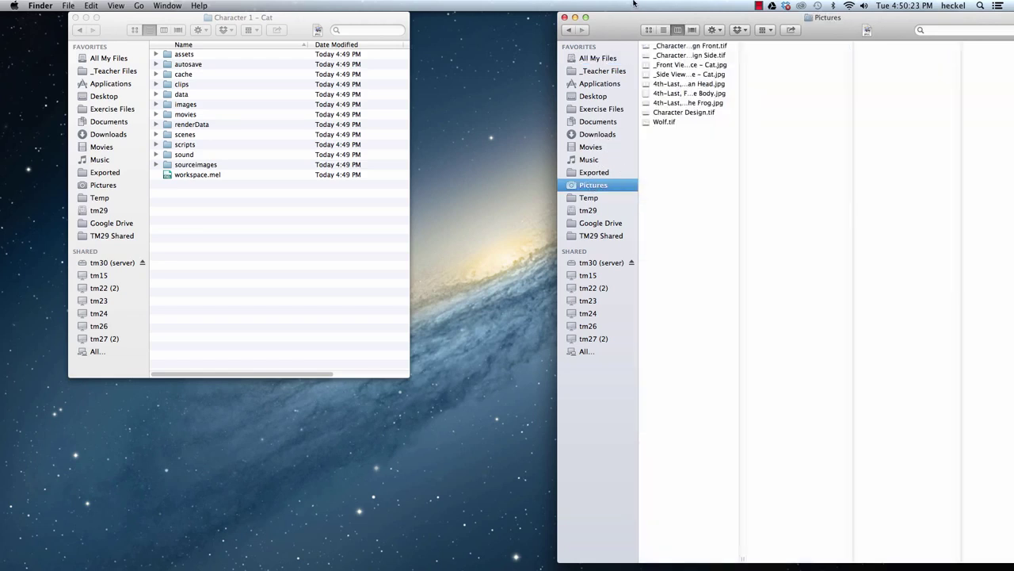
{"action": "left_click_drag", "start_coordinate": [619, 11], "coordinate": [522, 11]}
Preview _Front View Reference - Cat.jpg and _Side View Reference - Cat.jpg and move both into the project's sourceimages folder.
{"action": "left_click", "coordinate": [600, 65]}
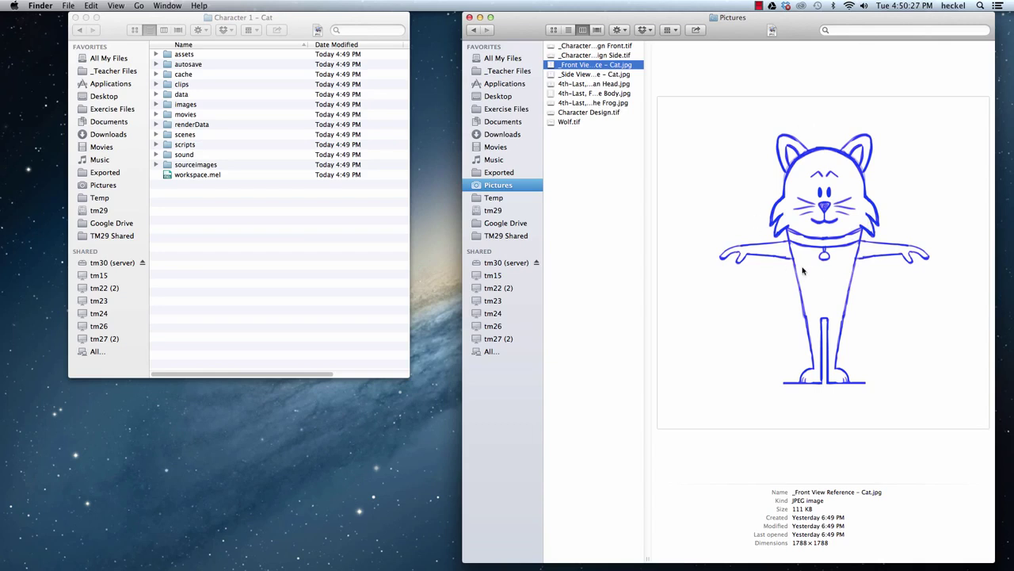
{"action": "left_click", "coordinate": [590, 74]}
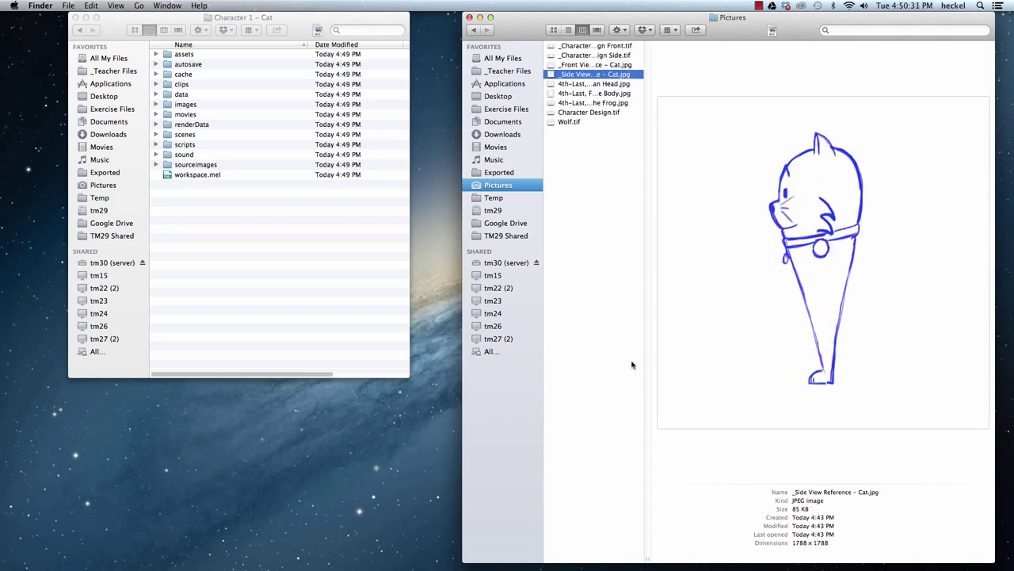
{"action": "left_click_drag", "start_coordinate": [647, 560], "coordinate": [710, 555]}
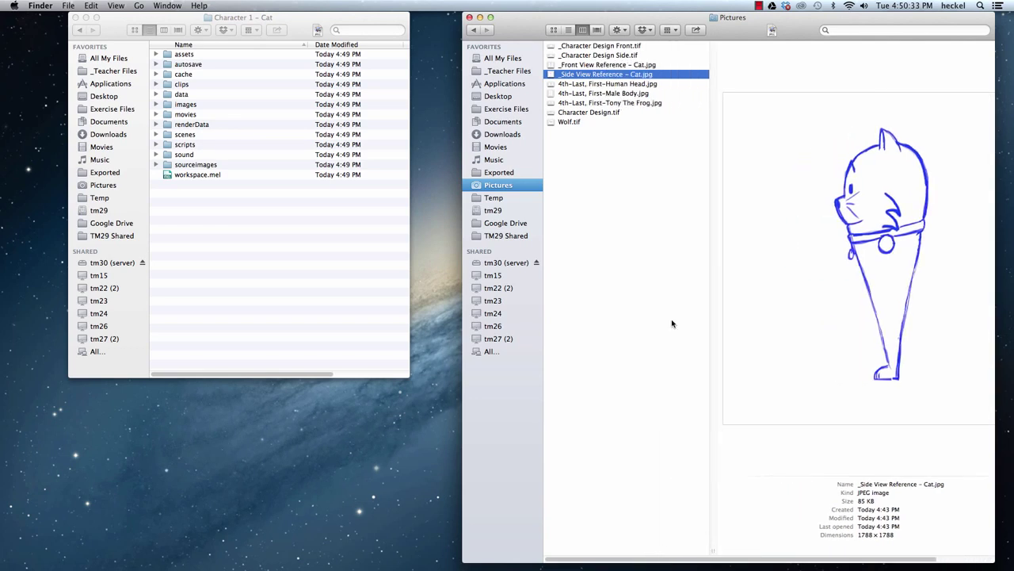
{"action": "left_click", "coordinate": [668, 65]}
{"action": "left_click", "coordinate": [668, 74], "text": "shift"}
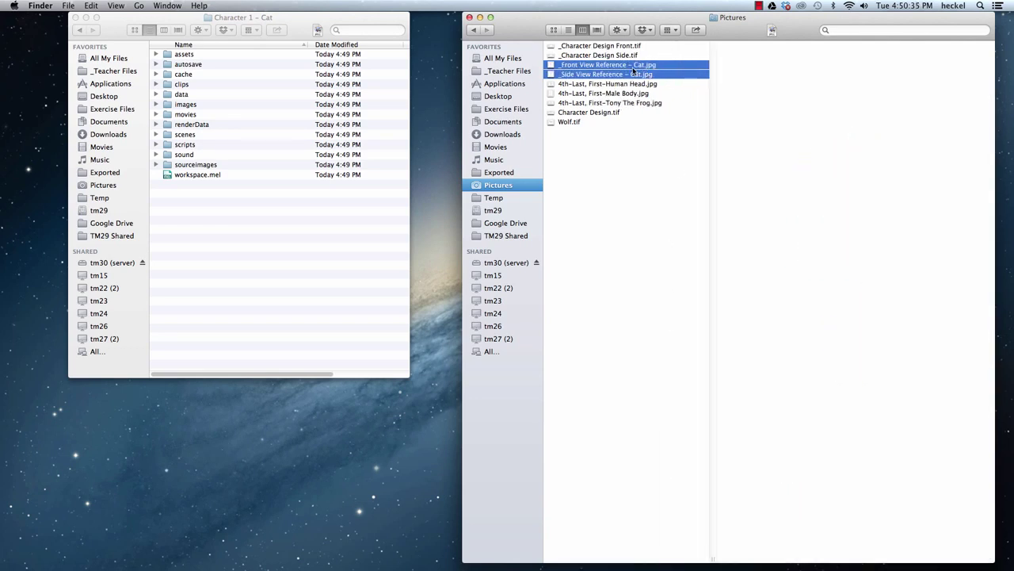
{"action": "left_click_drag", "start_coordinate": [598, 65], "coordinate": [203, 166]}
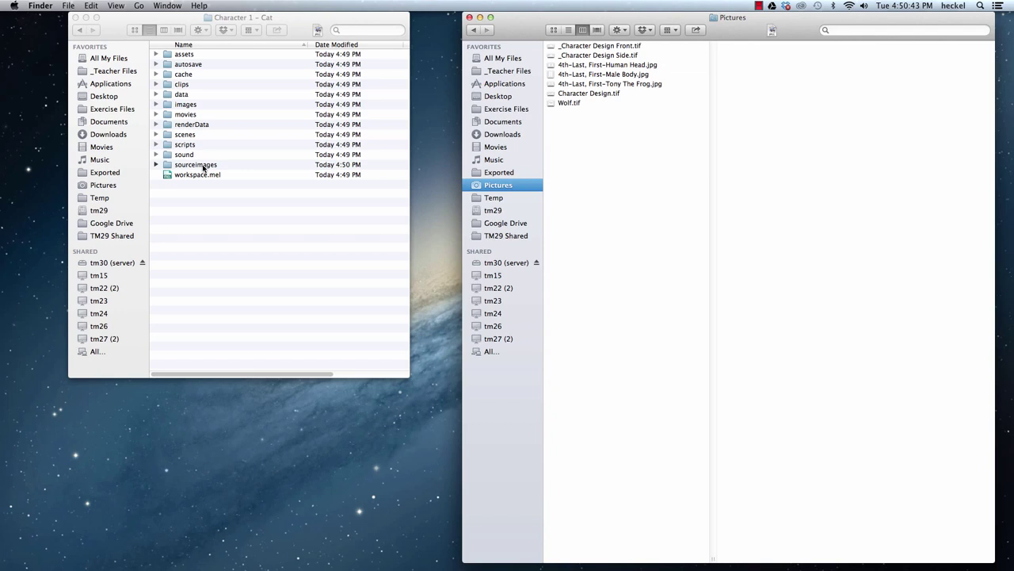
Open the sourceimages folder and check for the front and side cat reference images.
{"action": "double_click", "coordinate": [198, 165]}
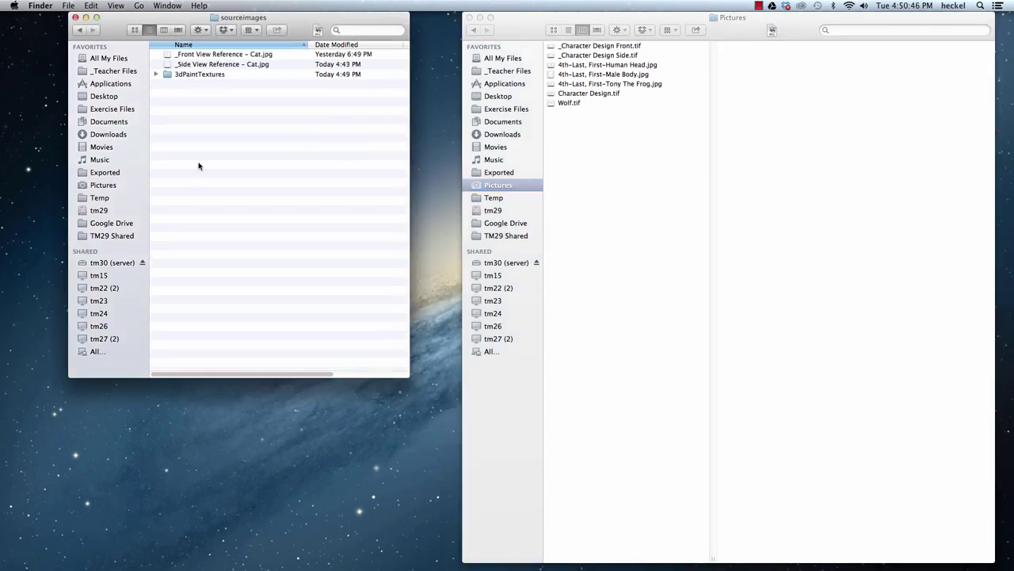
{"action": "left_click", "coordinate": [258, 65]}
{"action": "left_click", "coordinate": [258, 56]}
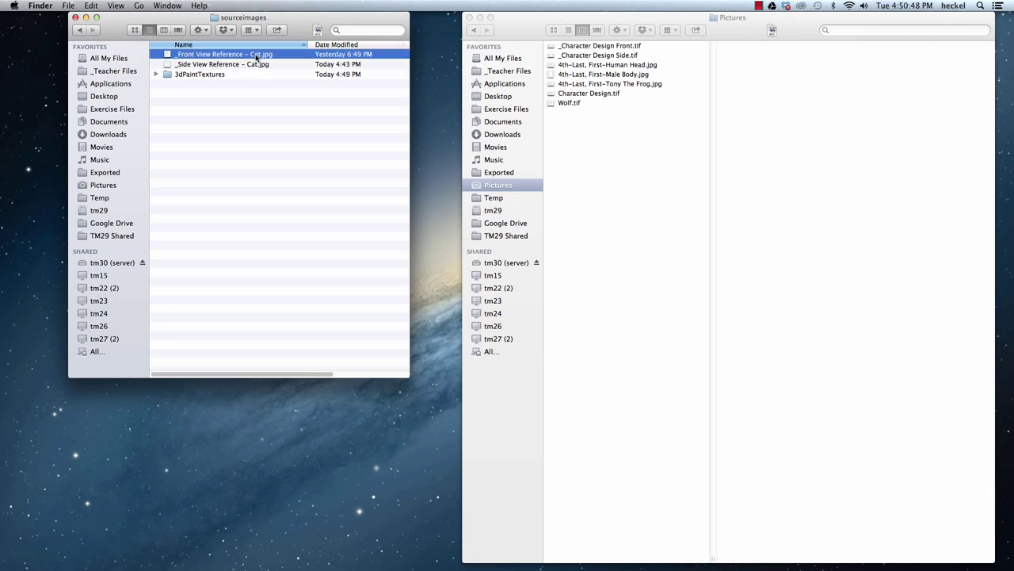
Close both Finder windows and switch back to Maya.
{"action": "left_click", "coordinate": [82, 30]}
{"action": "left_click", "coordinate": [75, 16]}
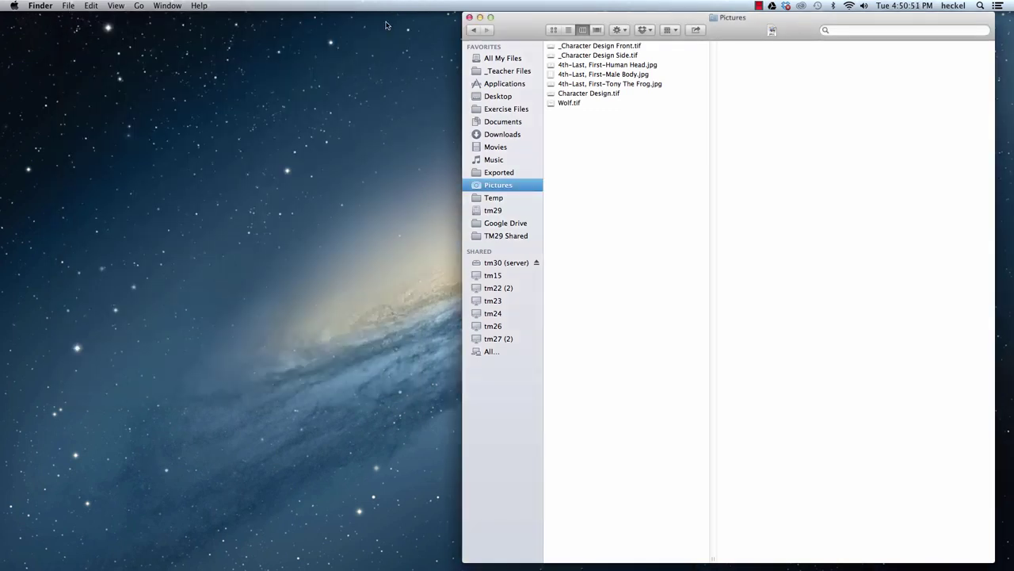
{"action": "left_click", "coordinate": [469, 17]}
{"action": "mouse_move", "coordinate": [422, 553]}
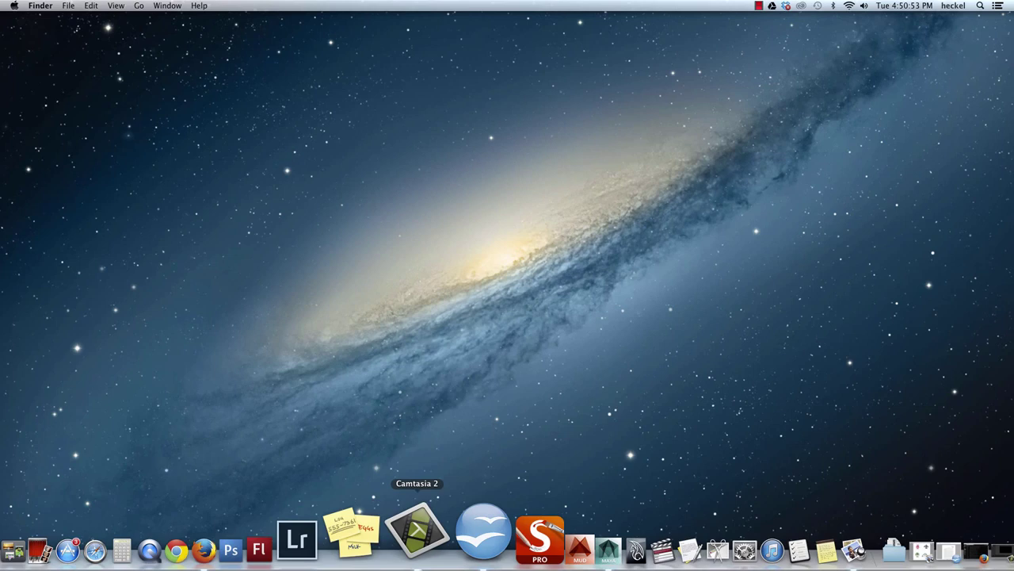
{"action": "left_click", "coordinate": [537, 548]}
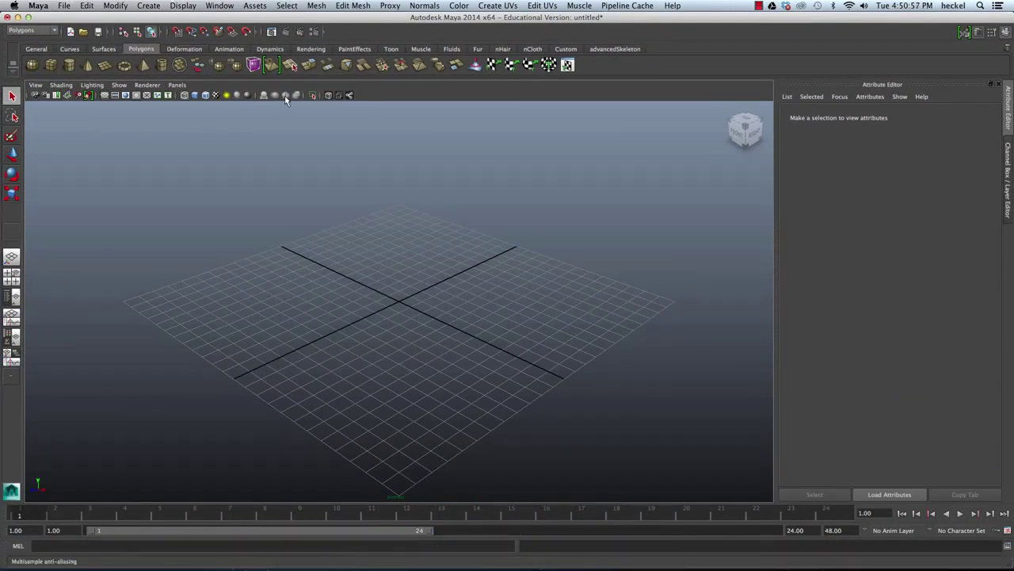
Toggle the shelf tabs off and back on.
{"action": "left_click", "coordinate": [14, 71]}
{"action": "left_click", "coordinate": [18, 77]}
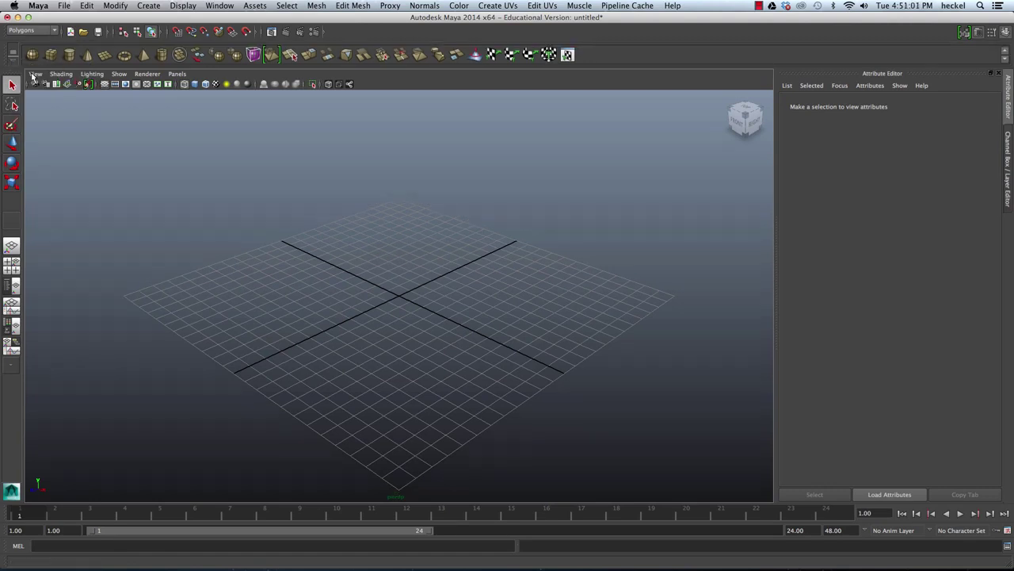
{"action": "left_click", "coordinate": [15, 63]}
{"action": "left_click", "coordinate": [32, 67]}
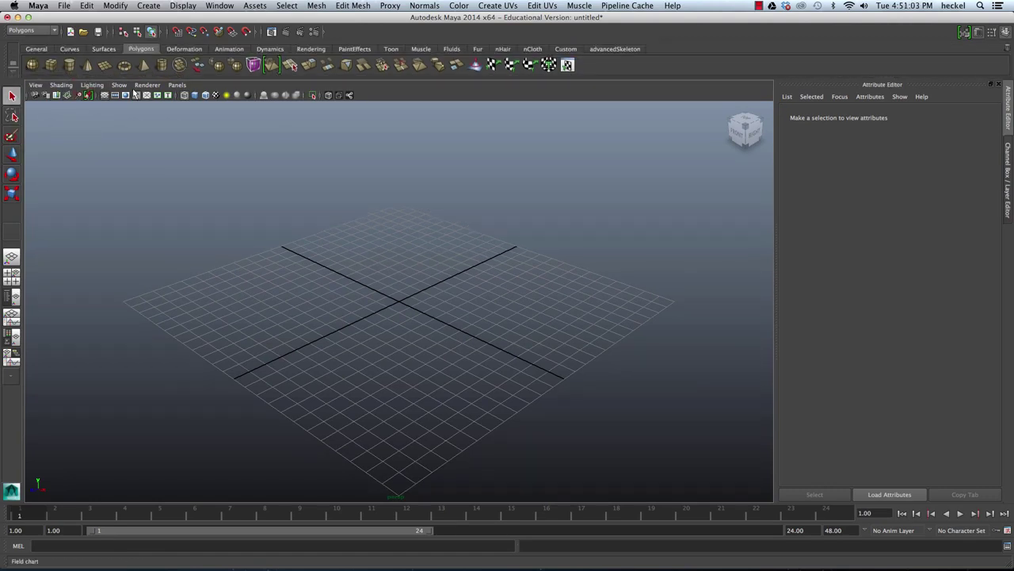
Check the Interactive Creation setting for both the NURBS primitives and the polygon primitives.
{"action": "left_click", "coordinate": [103, 49]}
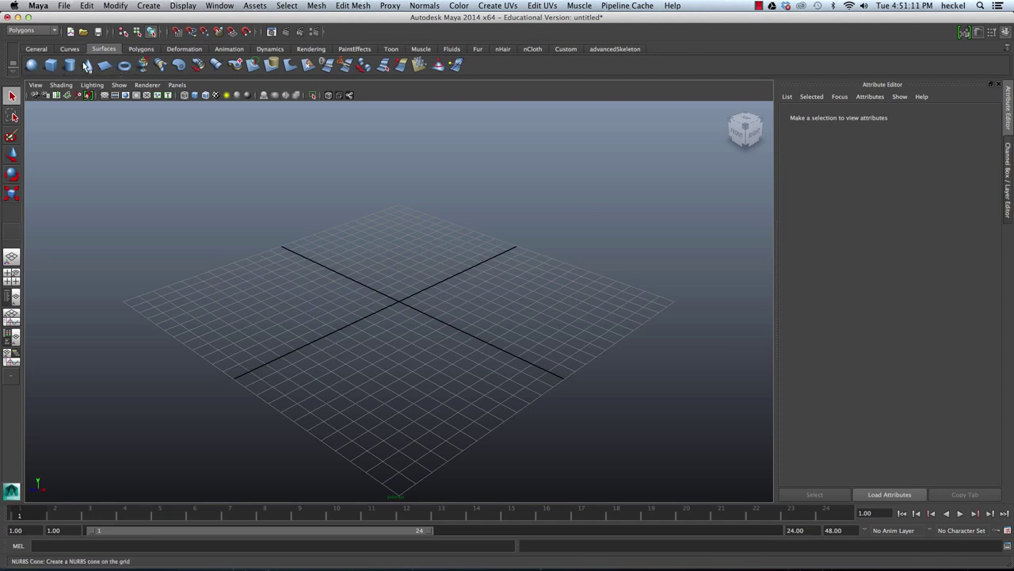
{"action": "left_click", "coordinate": [148, 6]}
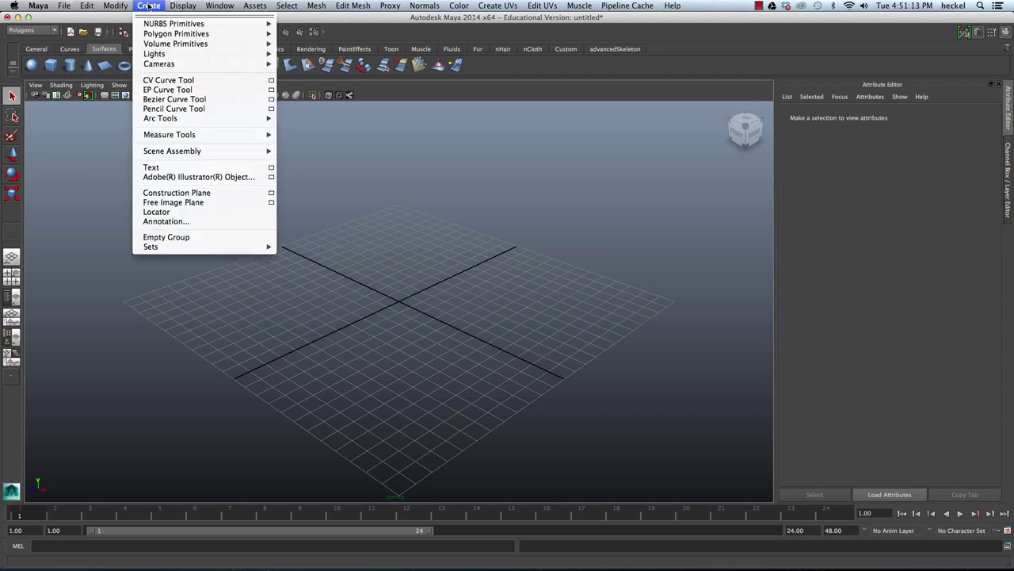
{"action": "mouse_move", "coordinate": [159, 26]}
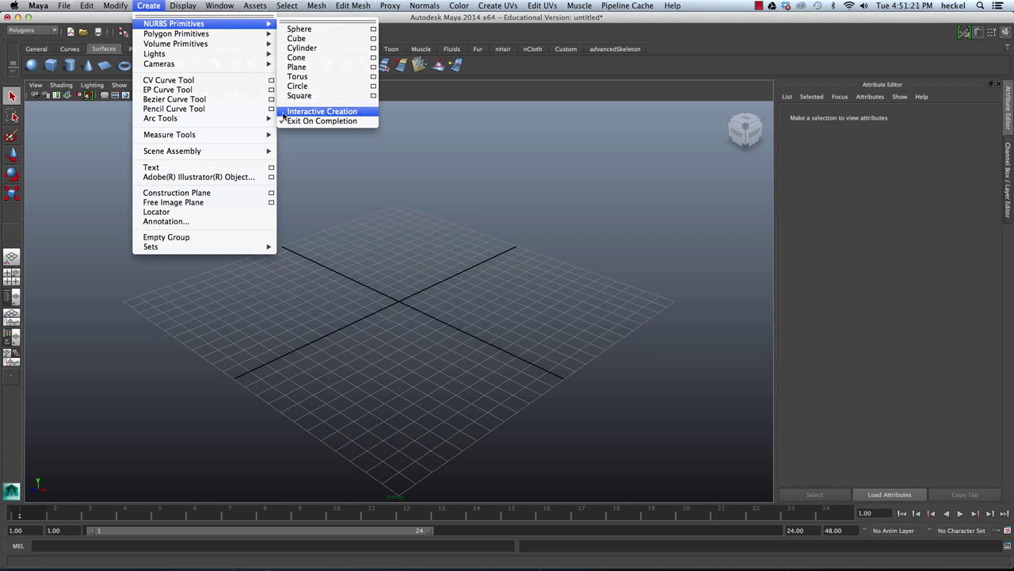
{"action": "left_click", "coordinate": [465, 138]}
{"action": "left_click", "coordinate": [148, 7]}
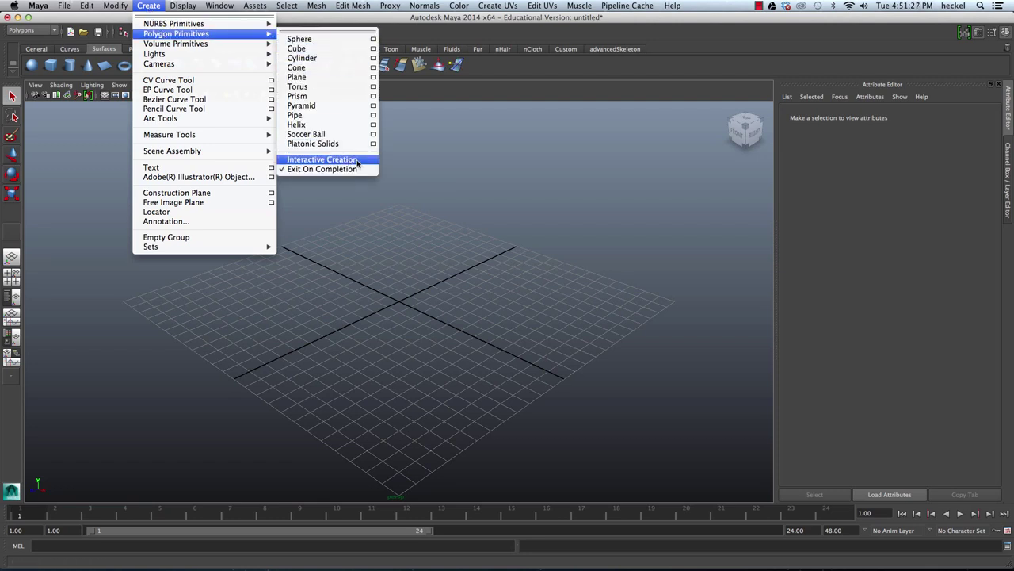
{"action": "left_click", "coordinate": [411, 165]}
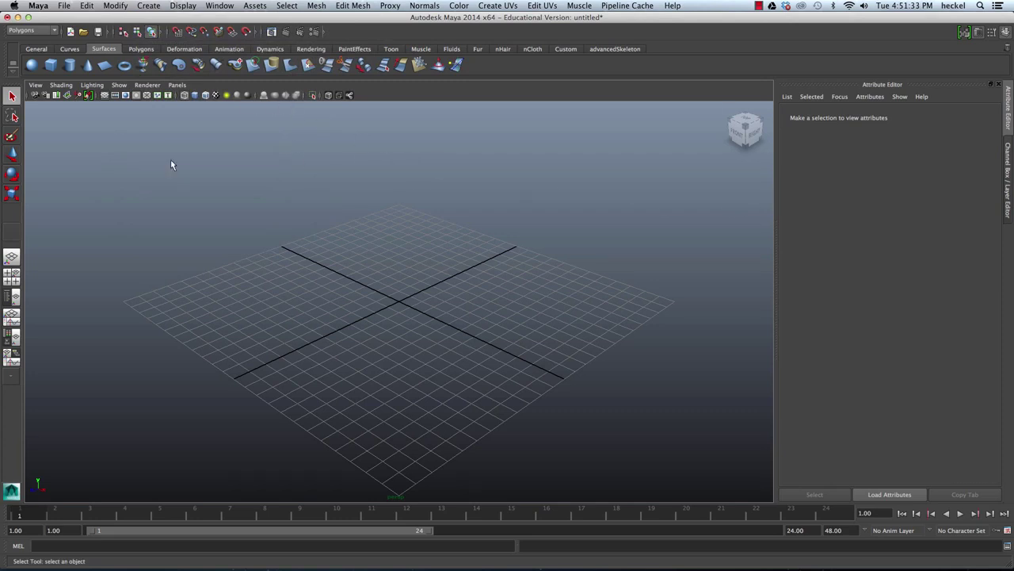
Create a NURBS cube at the grid origin and display it shaded with textures.
{"action": "left_click", "coordinate": [51, 68]}
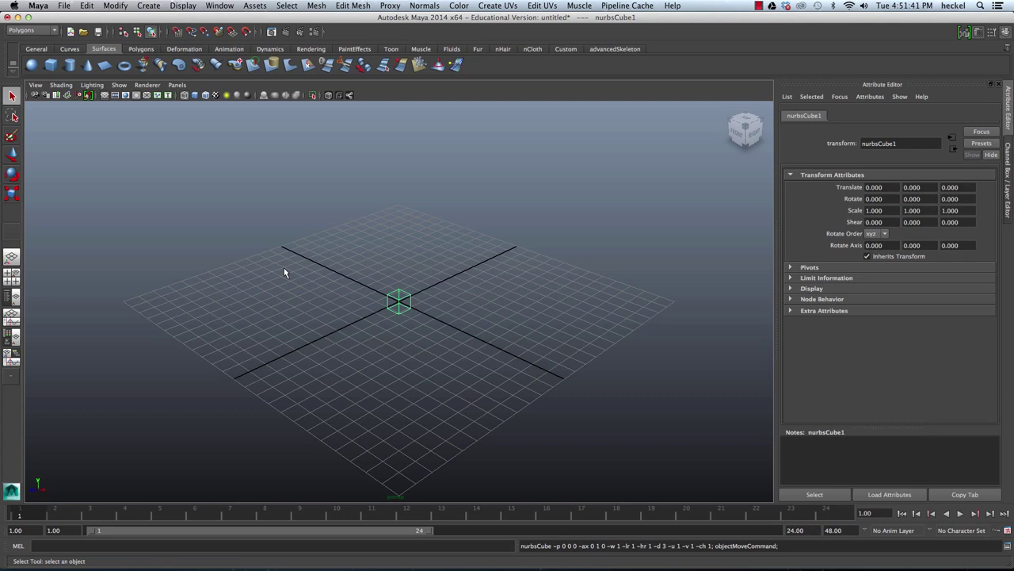
{"action": "scroll", "coordinate": [283, 267], "scroll_direction": "up", "scroll_amount": 10}
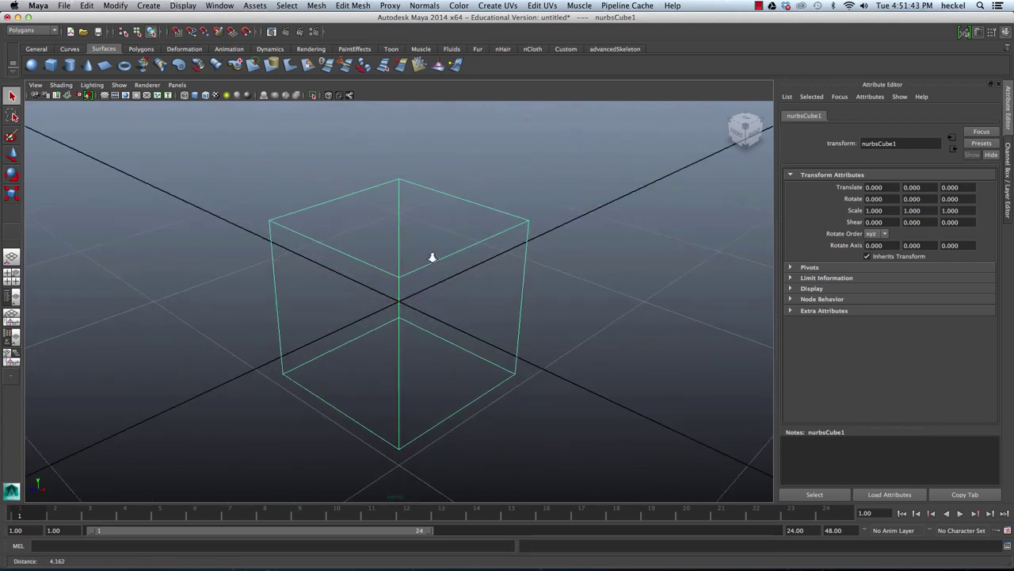
{"action": "scroll", "coordinate": [432, 258], "scroll_direction": "down", "scroll_amount": 1}
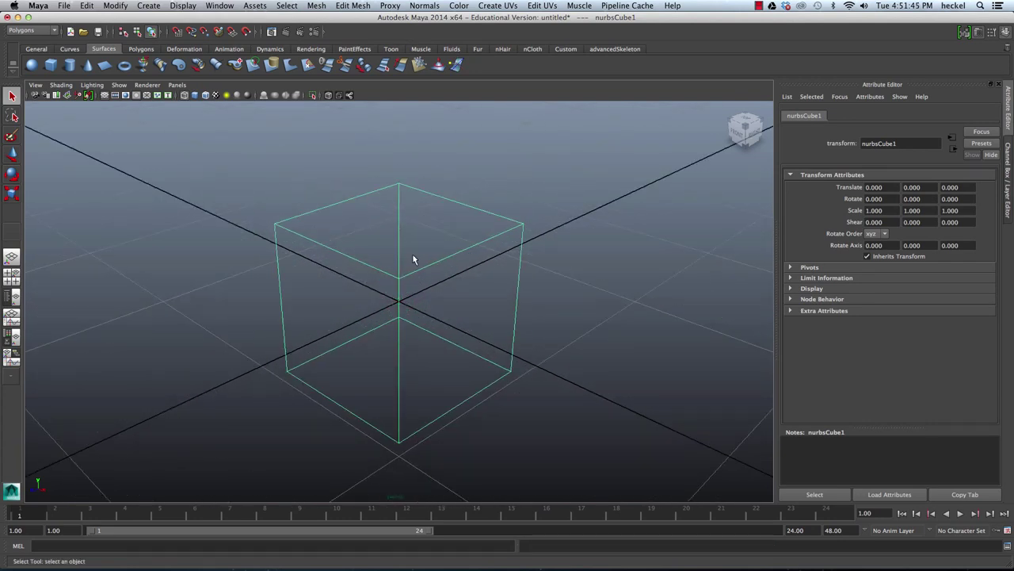
{"action": "key", "text": "6"}
{"action": "mouse_move", "coordinate": [466, 337]}
{"action": "left_mouse_down", "text": "alt"}
{"action": "mouse_move", "coordinate": [455, 306]}
{"action": "mouse_move", "coordinate": [464, 333]}
{"action": "left_mouse_up", "text": "alt"}
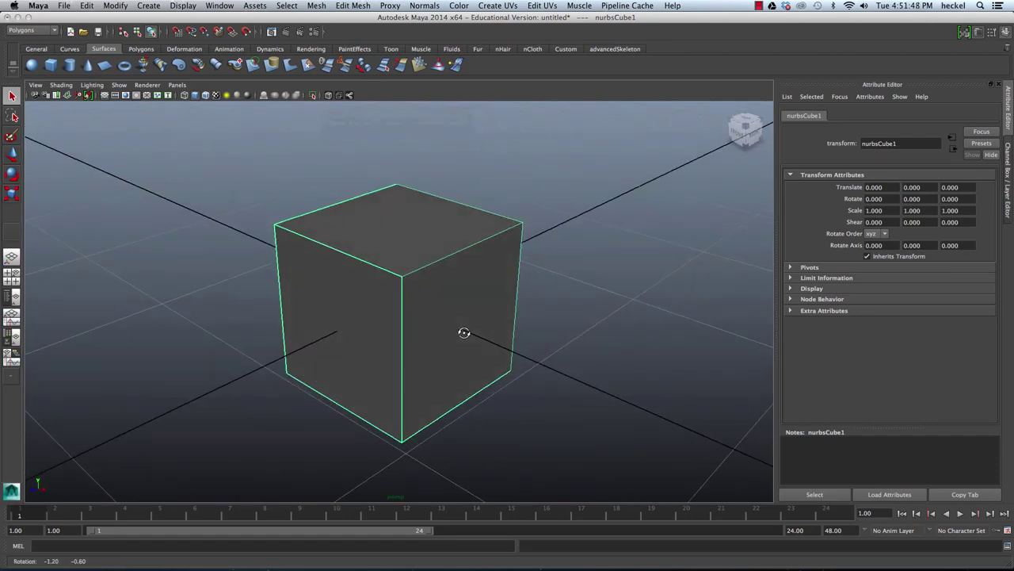
Delete the NURBS cube's top, bottom and two near side surfaces, keeping only the two adjoining far walls.
{"action": "left_click", "coordinate": [457, 177]}
{"action": "left_click", "coordinate": [390, 227]}
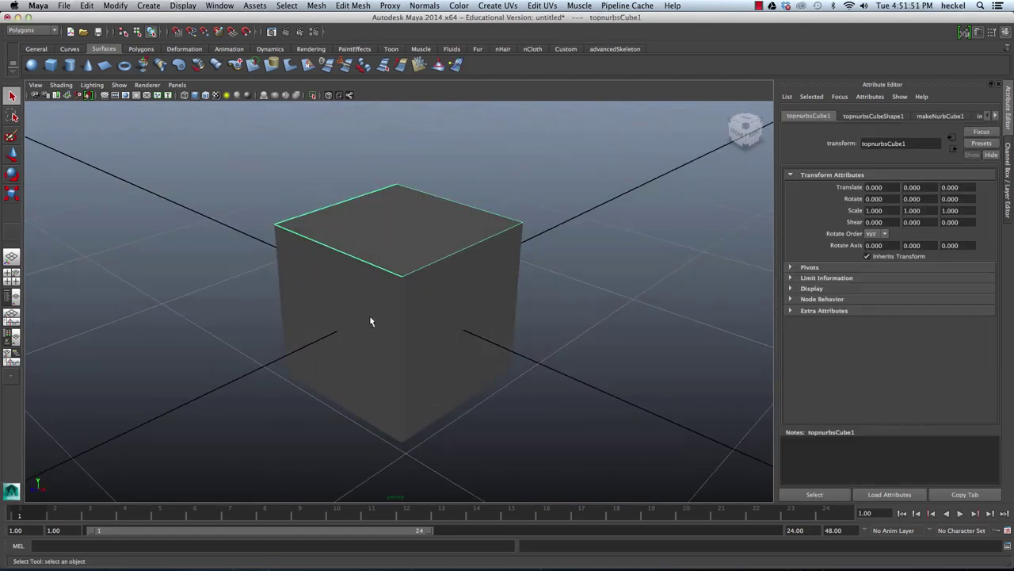
{"action": "left_click", "coordinate": [438, 315]}
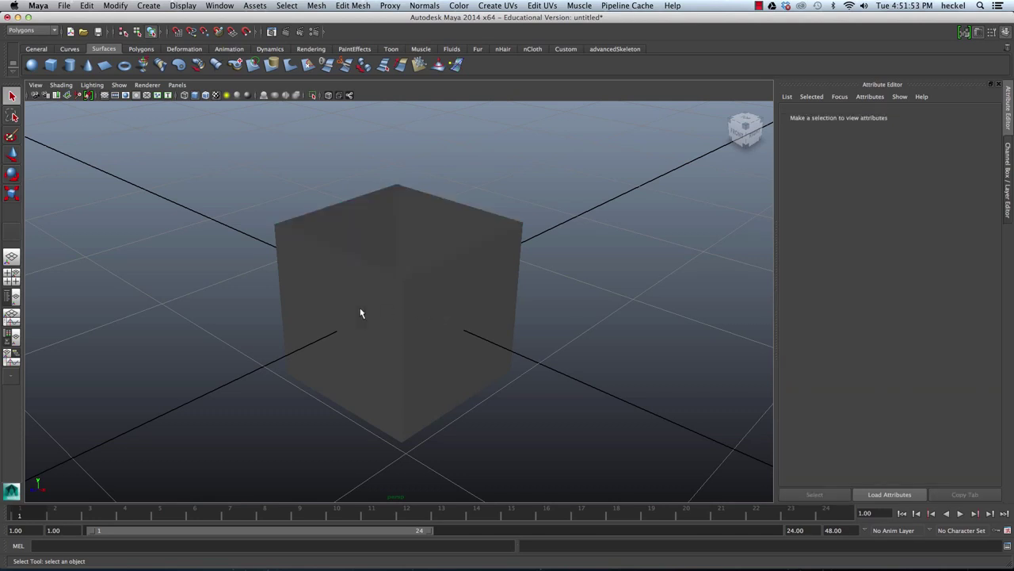
{"action": "left_click", "coordinate": [362, 315]}
{"action": "key", "text": "Delete"}
{"action": "left_click", "coordinate": [430, 307]}
{"action": "key", "text": "Delete"}
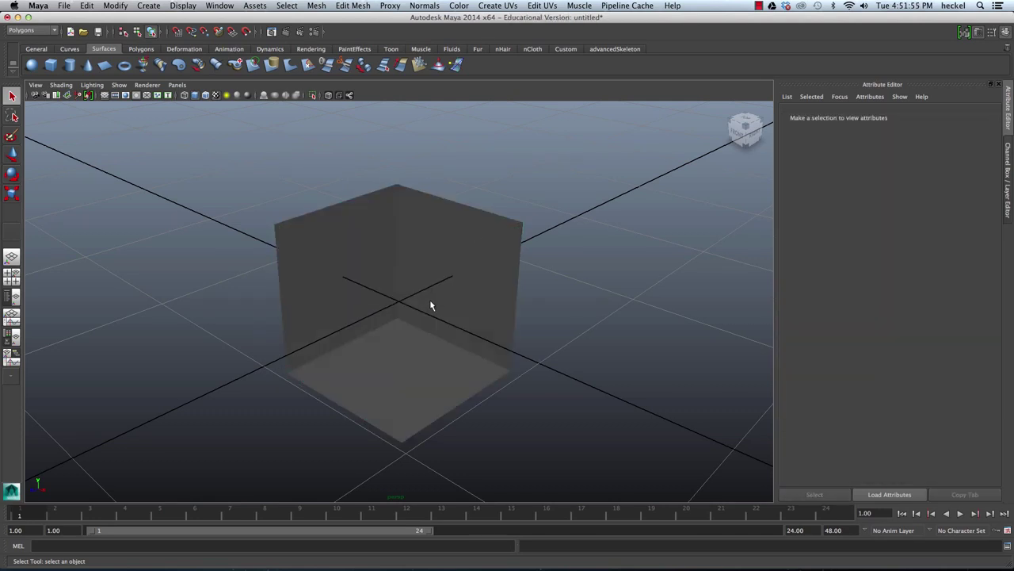
{"action": "left_click_drag", "start_coordinate": [424, 298], "coordinate": [394, 314], "text": "alt"}
{"action": "left_click", "coordinate": [399, 374]}
{"action": "key", "text": "Delete"}
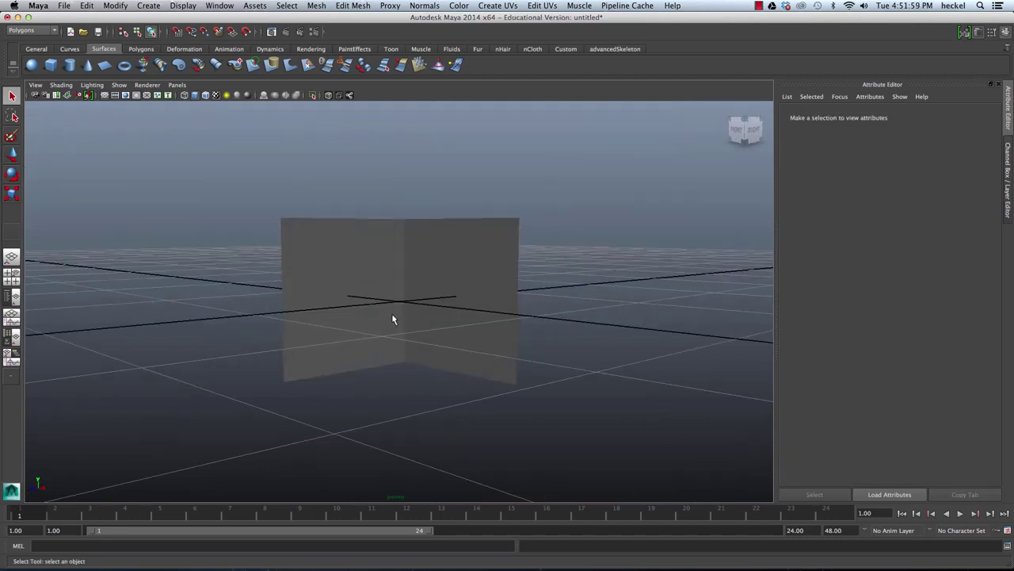
Inspect the two remaining cube walls by selecting each in turn and viewing them from the default perspective.
{"action": "left_click", "coordinate": [394, 314]}
{"action": "left_click", "coordinate": [464, 280]}
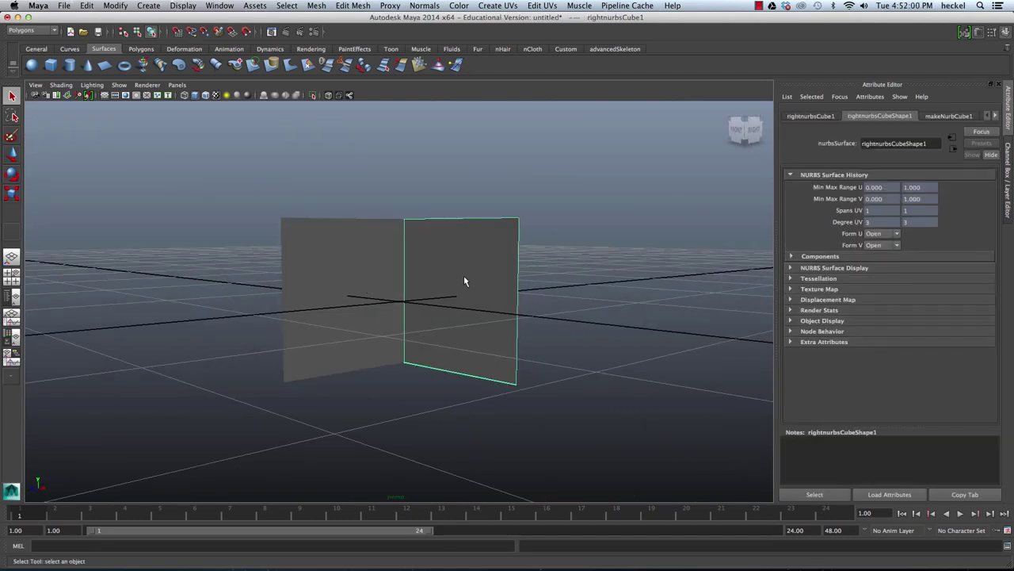
{"action": "left_click", "coordinate": [727, 108]}
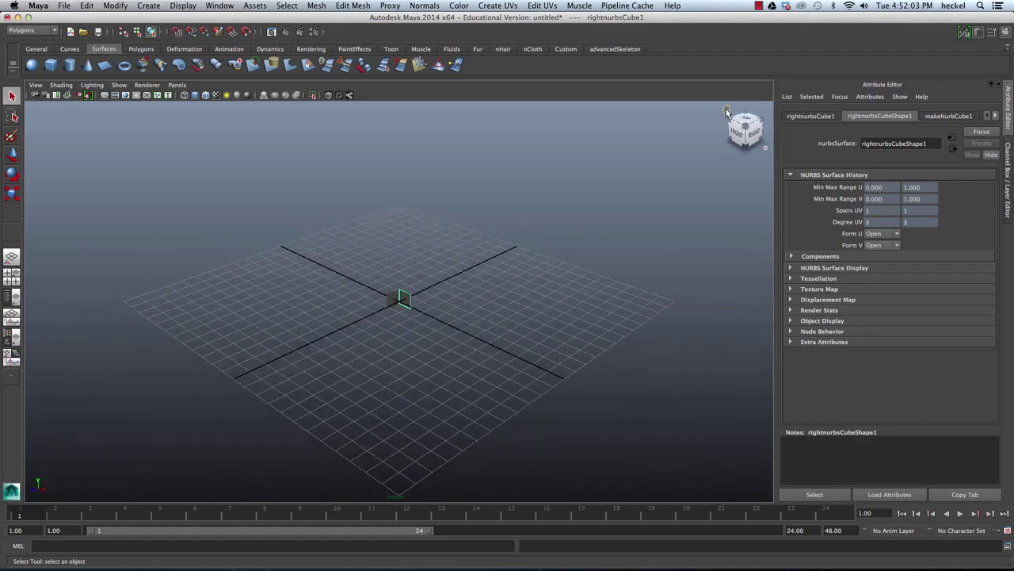
{"action": "scroll", "coordinate": [271, 321], "scroll_direction": "up", "scroll_amount": 1}
{"action": "scroll", "coordinate": [295, 288], "scroll_direction": "up", "scroll_amount": 5}
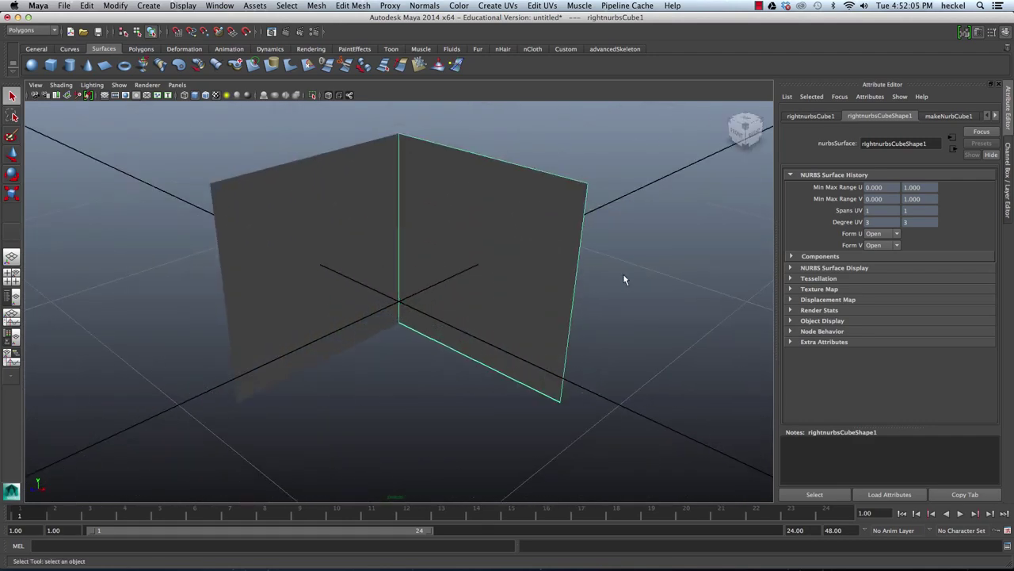
{"action": "left_click", "coordinate": [333, 195]}
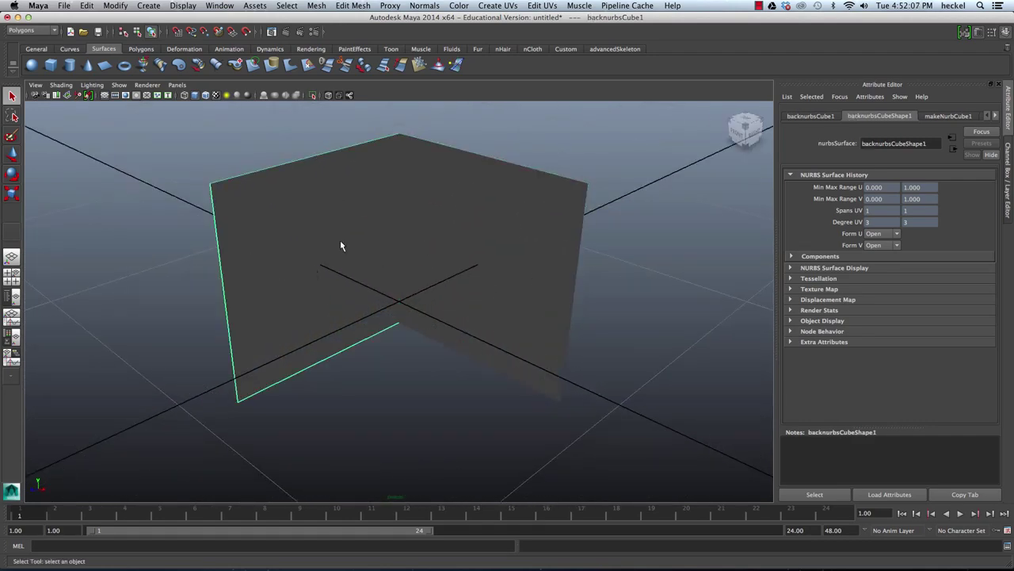
{"action": "left_click", "coordinate": [477, 249]}
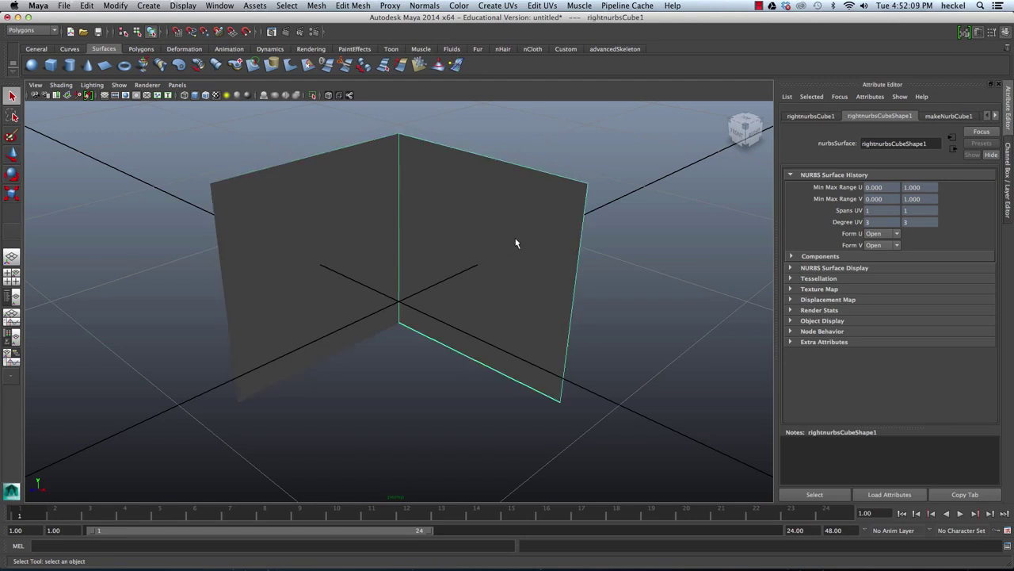
{"action": "left_click_drag", "start_coordinate": [516, 243], "coordinate": [452, 271], "text": "alt"}
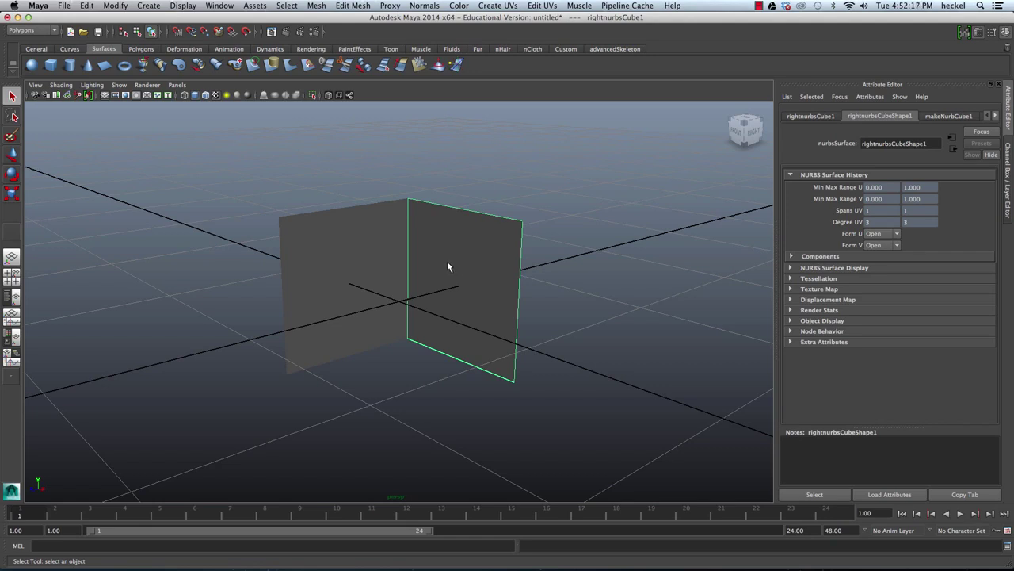
{"action": "left_click", "coordinate": [470, 248]}
{"action": "left_click", "coordinate": [491, 244]}
Open the Hypershade and enlarge its window so the materials and work area are both fully shown.
{"action": "left_click", "coordinate": [222, 6]}
{"action": "mouse_move", "coordinate": [244, 36]}
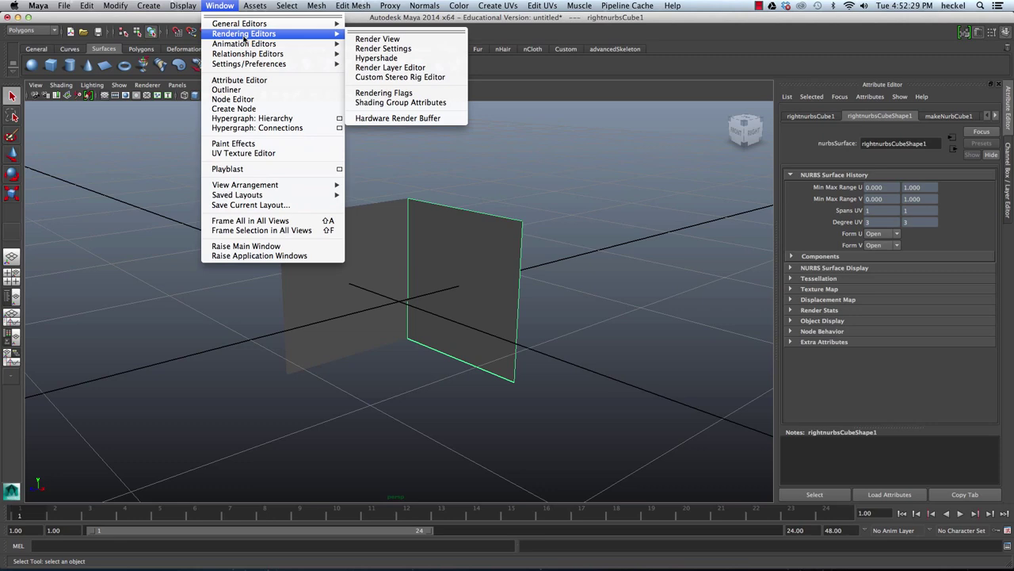
{"action": "left_click", "coordinate": [407, 61]}
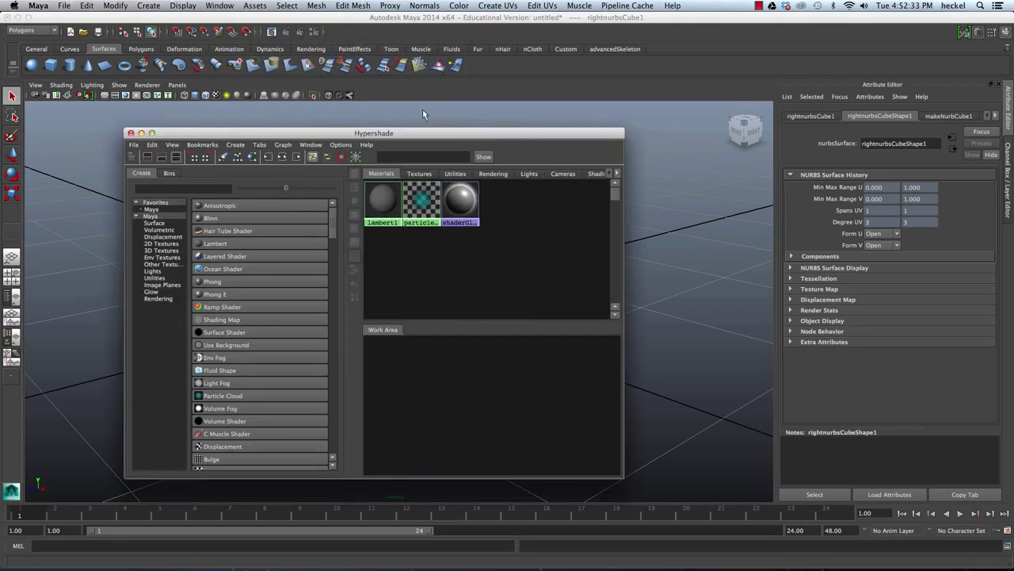
{"action": "left_click_drag", "start_coordinate": [410, 134], "coordinate": [367, 81]}
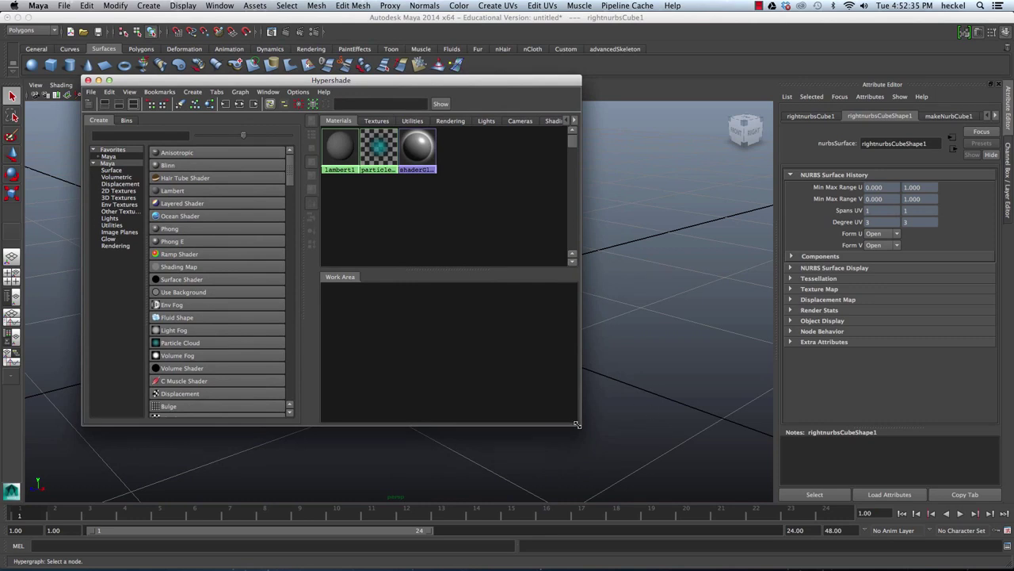
{"action": "left_click_drag", "start_coordinate": [580, 424], "coordinate": [287, 300]}
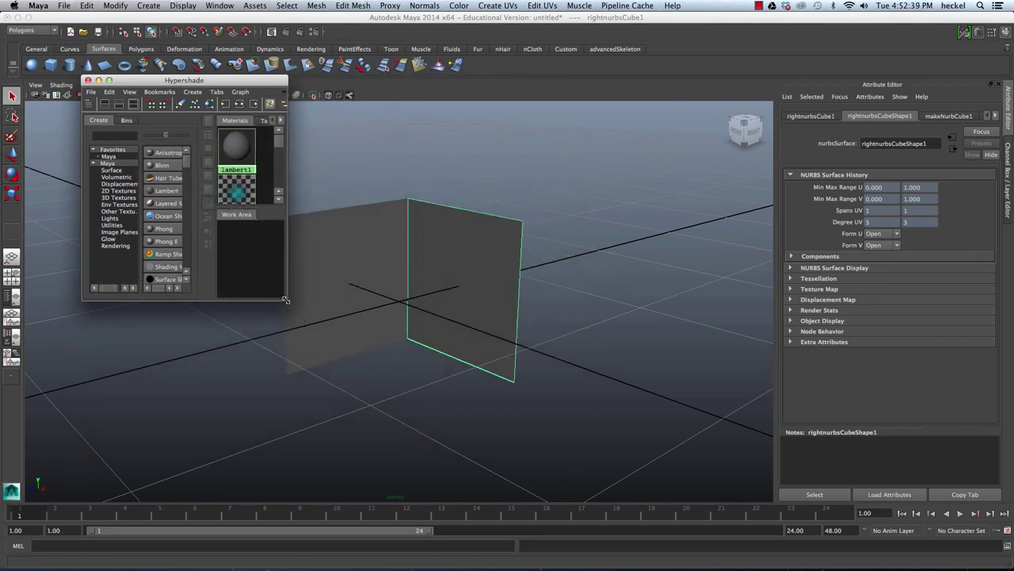
{"action": "left_click_drag", "start_coordinate": [286, 299], "coordinate": [650, 449]}
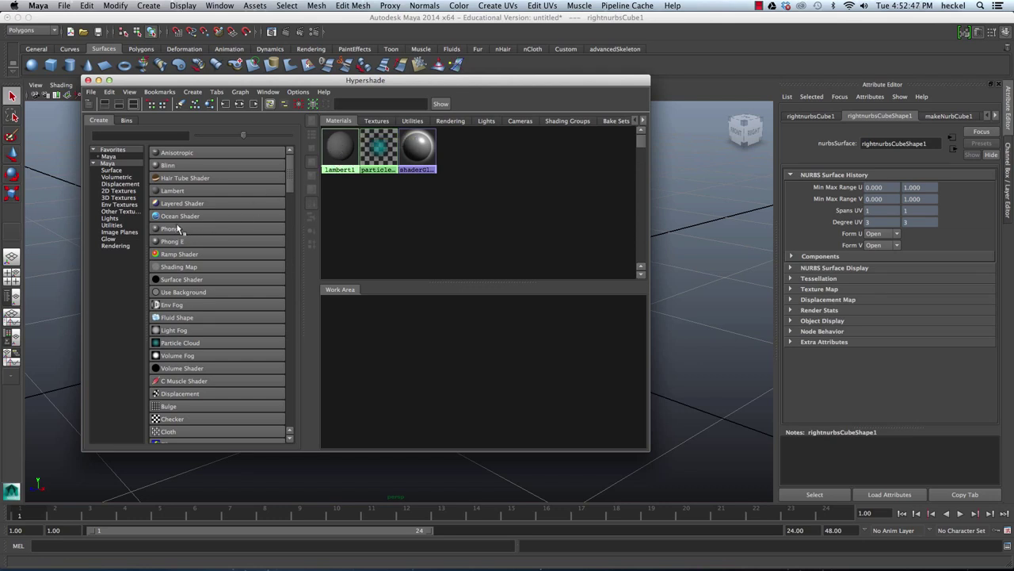
Create two new Lambert materials in the Hypershade and clear the selection.
{"action": "left_click", "coordinate": [168, 192]}
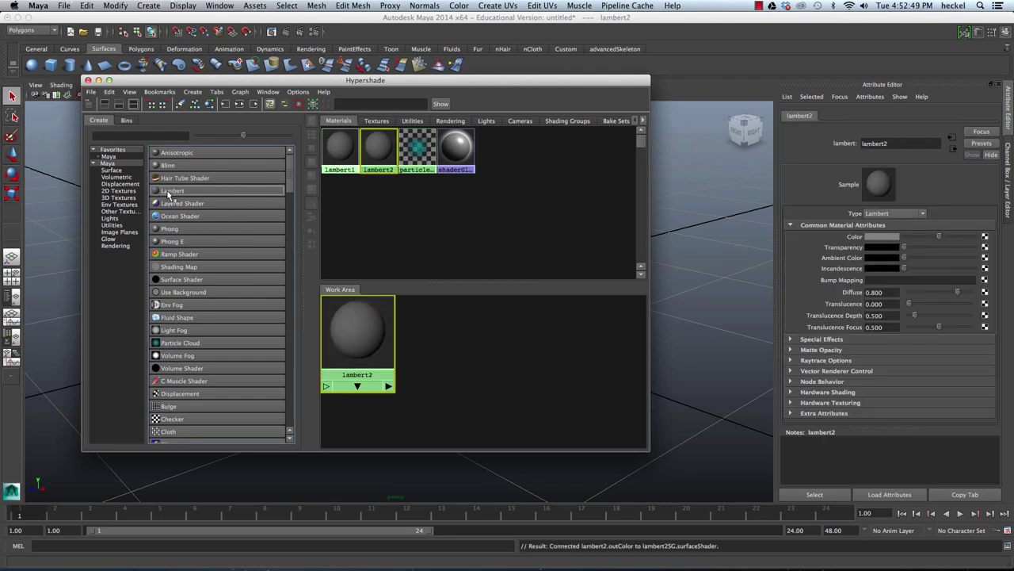
{"action": "left_click", "coordinate": [168, 192]}
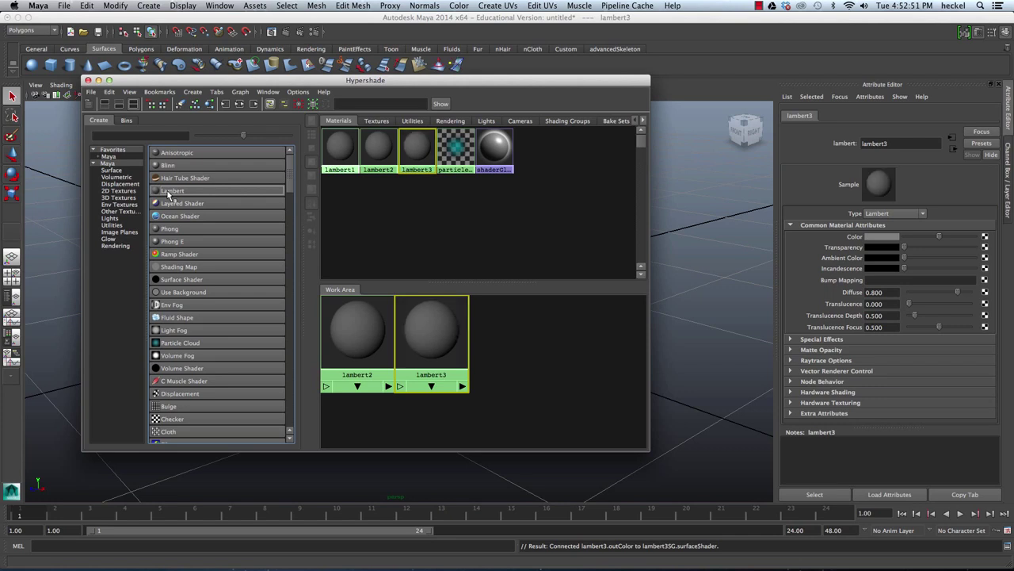
{"action": "left_click", "coordinate": [389, 211]}
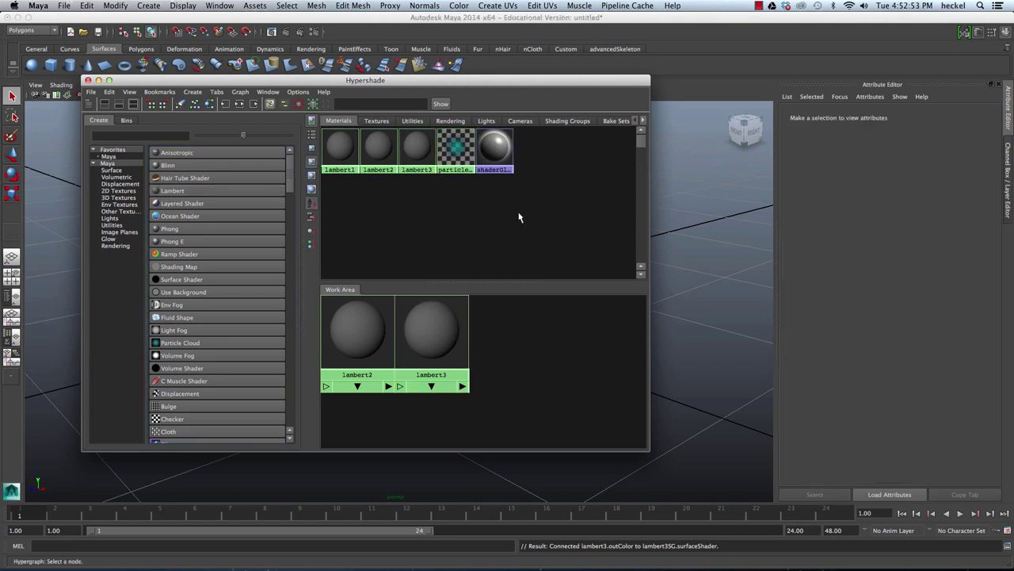
Rename the first new Lambert material, lambert2, as FrontVIEW_mat.
{"action": "left_click", "coordinate": [376, 144]}
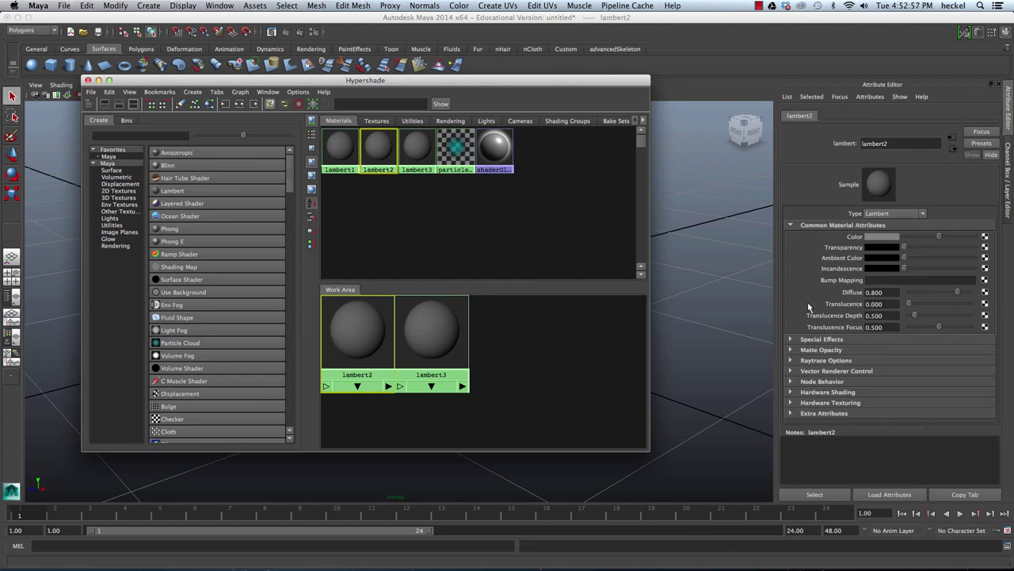
{"action": "left_click", "coordinate": [907, 141]}
{"action": "double_click", "coordinate": [908, 141]}
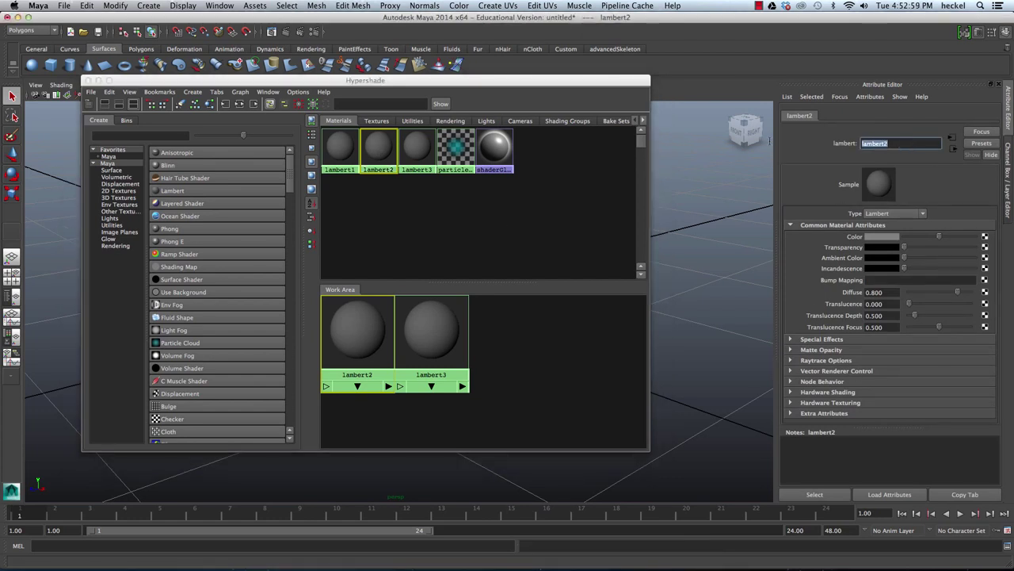
{"action": "type", "text": "FrontVIEW_mat"}
{"action": "key", "text": "Return"}
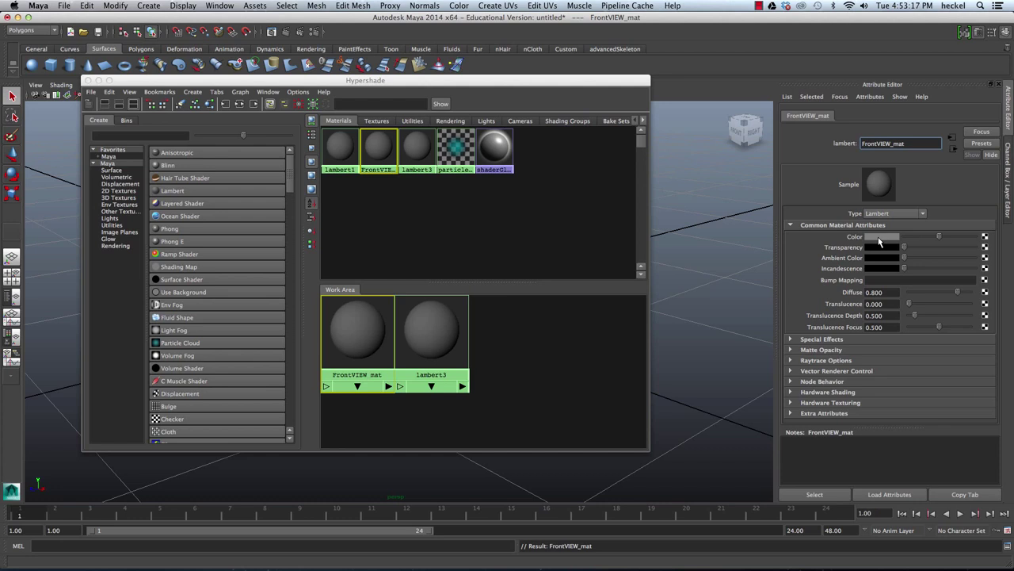
Map a File texture to the Color of FrontVIEW_mat and load _Front View Reference - Cat.jpg from sourceimages.
{"action": "left_click", "coordinate": [986, 237]}
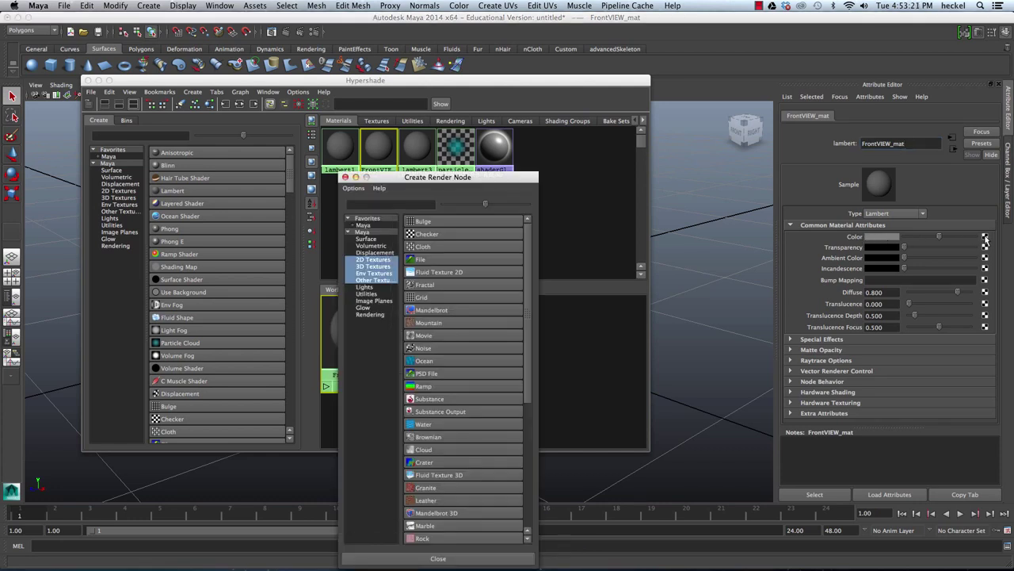
{"action": "left_click", "coordinate": [438, 261]}
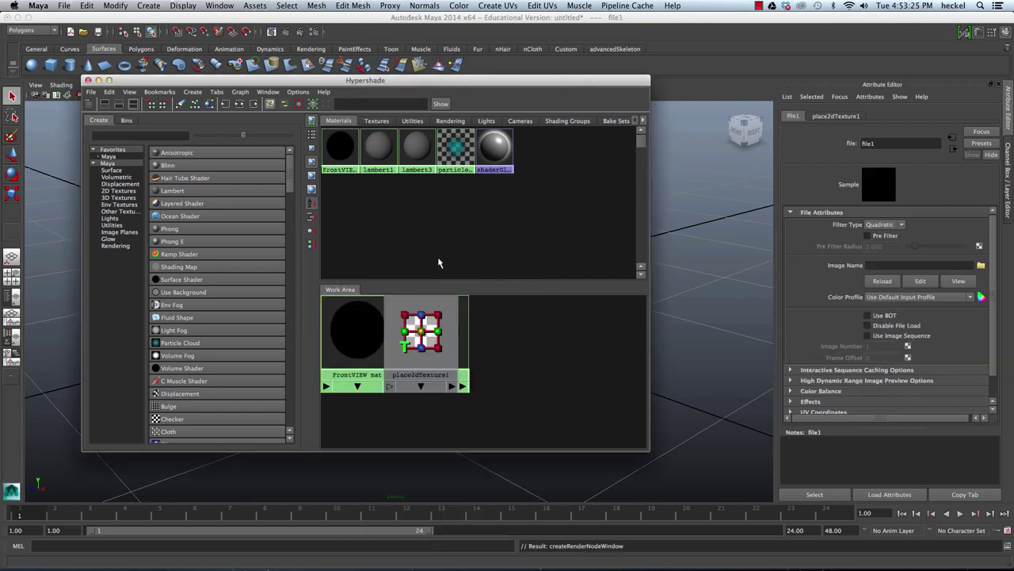
{"action": "left_click", "coordinate": [981, 267]}
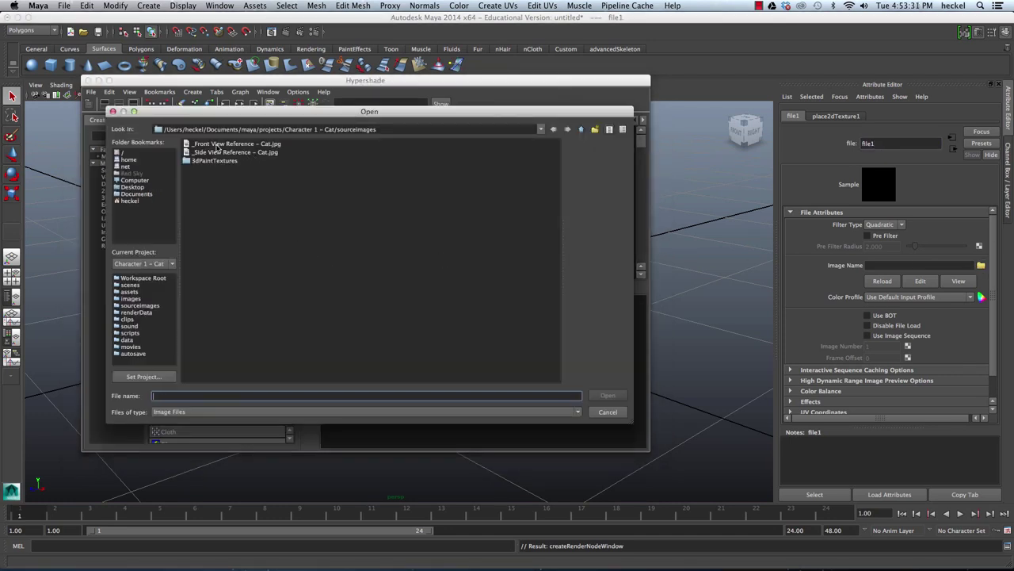
{"action": "left_click", "coordinate": [219, 144]}
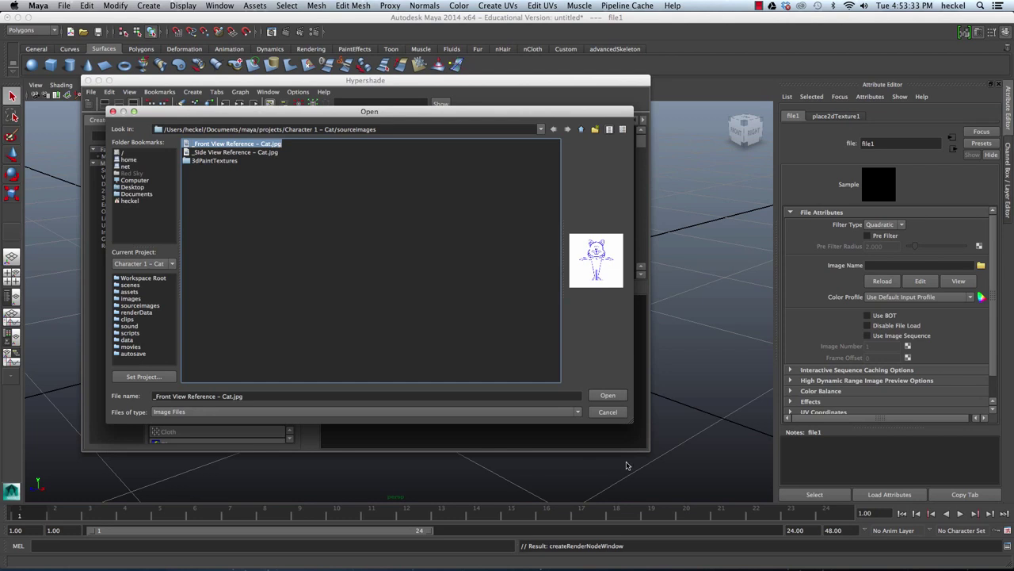
{"action": "left_click", "coordinate": [607, 396]}
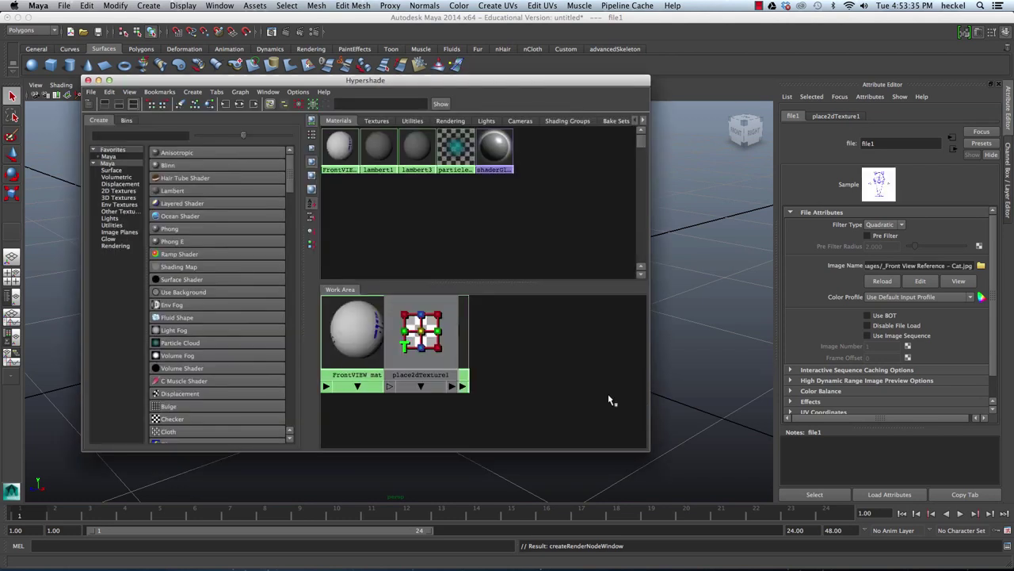
Shrink the Hypershade and move it off the reference walls, and assign FrontVIEW_mat to the rightnurbsCube1 wall.
{"action": "left_click_drag", "start_coordinate": [475, 80], "coordinate": [402, 79]}
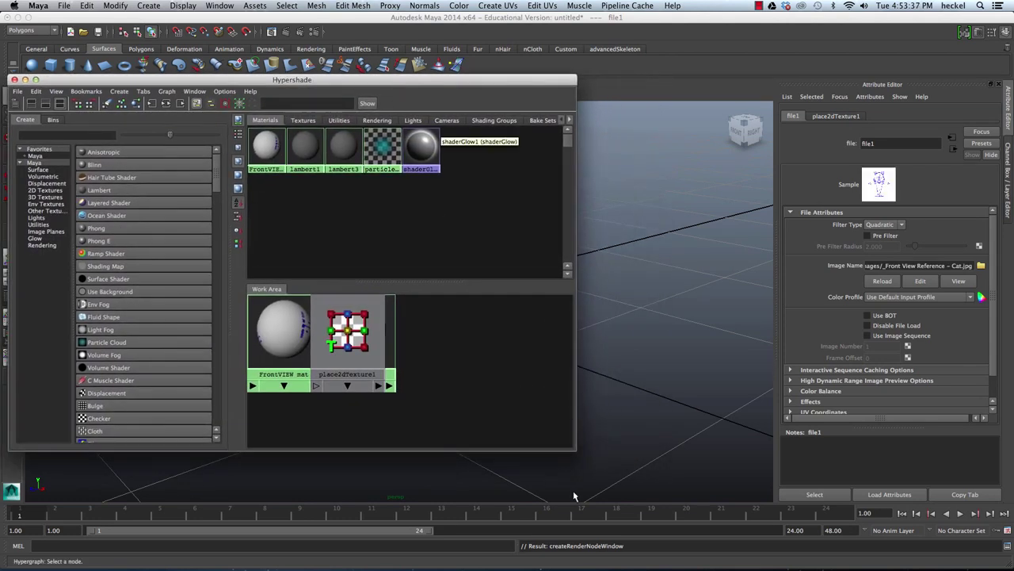
{"action": "left_click_drag", "start_coordinate": [575, 449], "coordinate": [410, 480]}
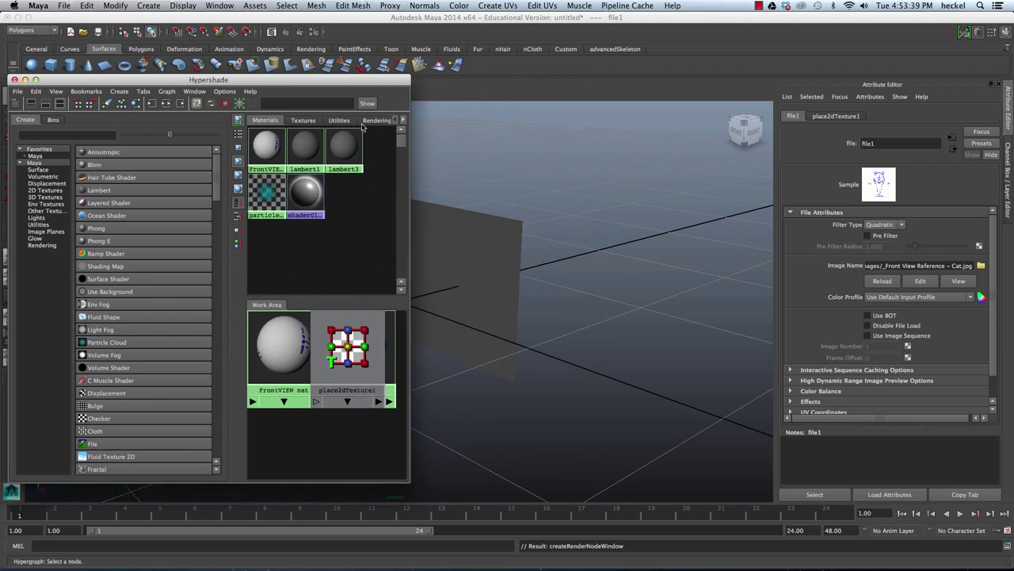
{"action": "left_click_drag", "start_coordinate": [345, 79], "coordinate": [248, 78]}
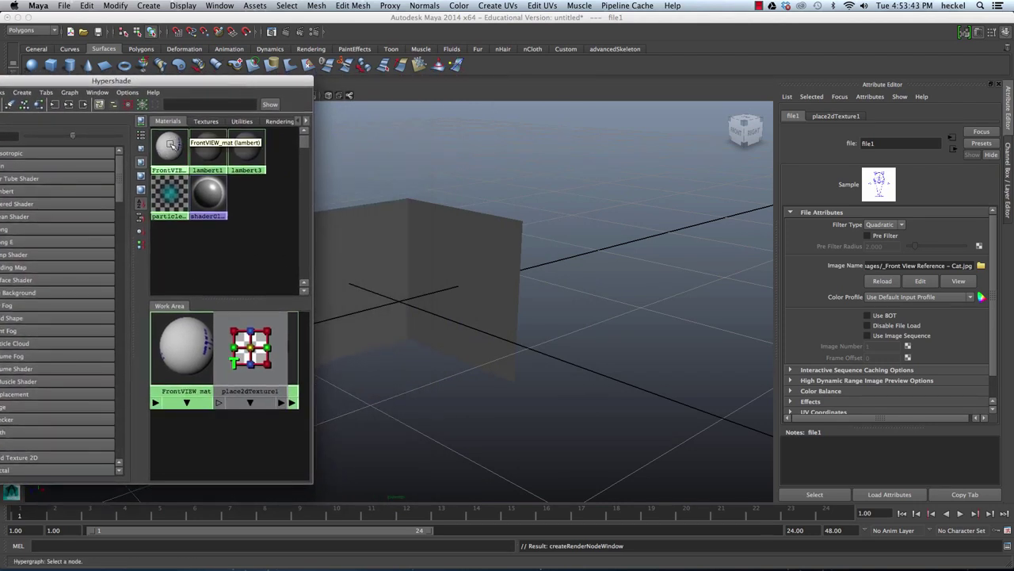
{"action": "middle_click_drag", "start_coordinate": [170, 145], "coordinate": [443, 253]}
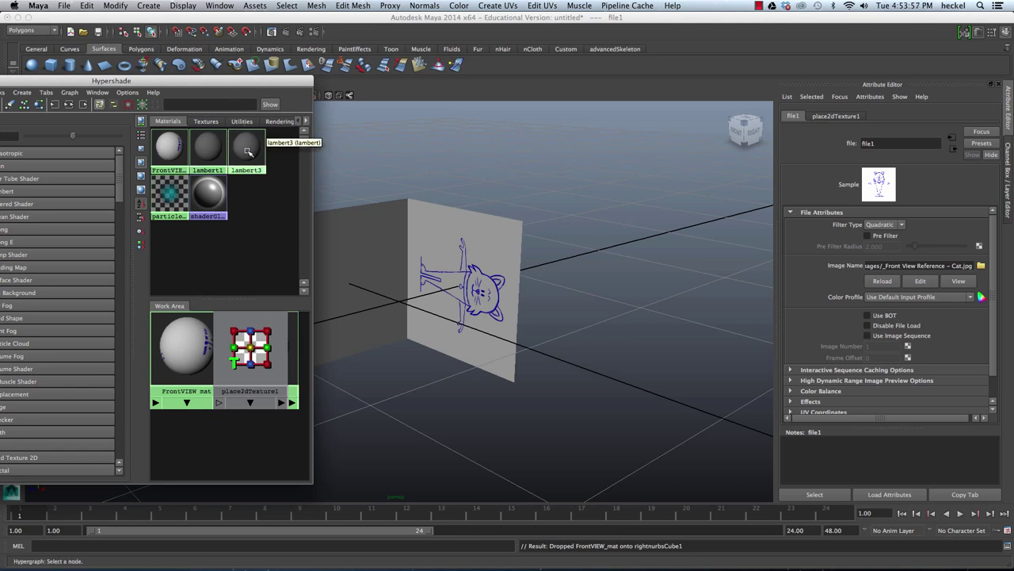
Rename the lambert3 material as SideVIEW_mat.
{"action": "left_click", "coordinate": [248, 148]}
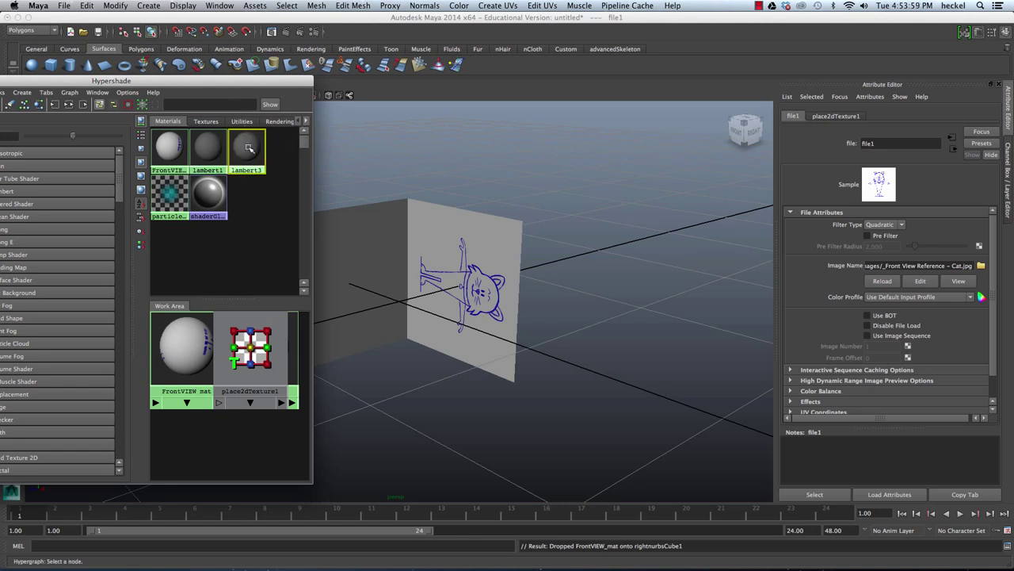
{"action": "double_click", "coordinate": [911, 143]}
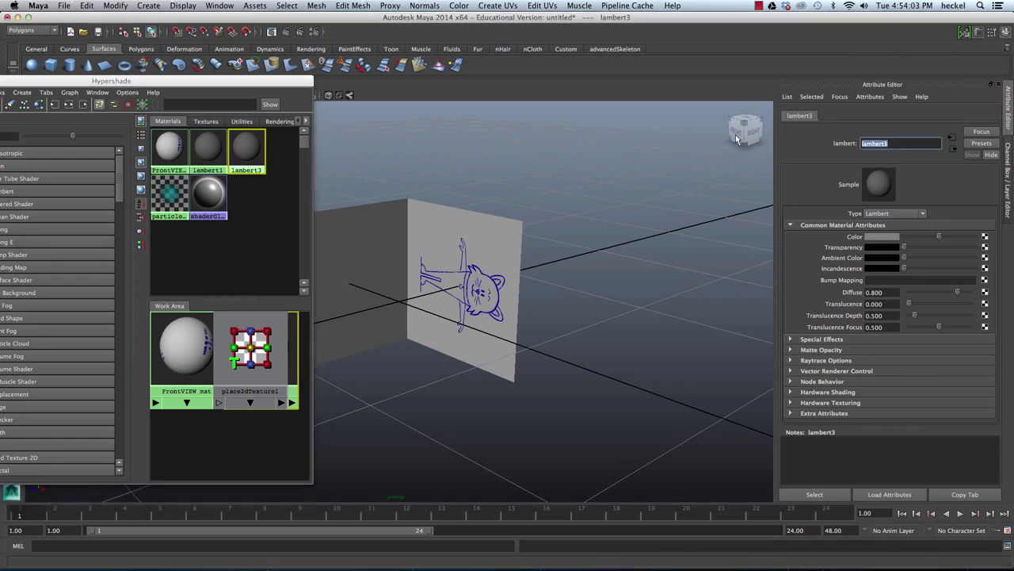
{"action": "type", "text": "SideVIEW_mat"}
{"action": "key", "text": "Return"}
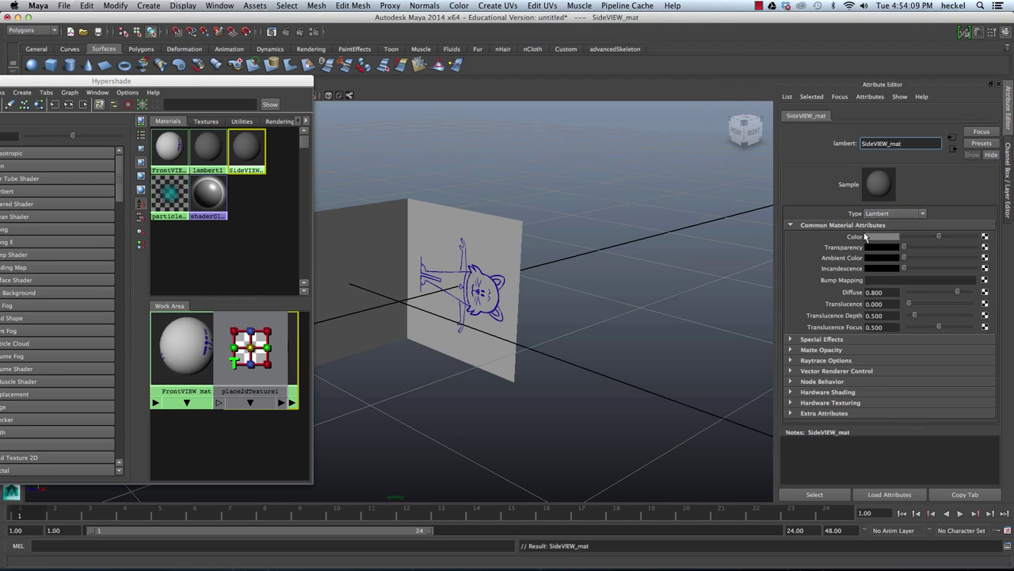
Map a File texture to the Color of SideVIEW_mat and load _Side View Reference - Cat.jpg from sourceimages.
{"action": "left_click", "coordinate": [985, 237]}
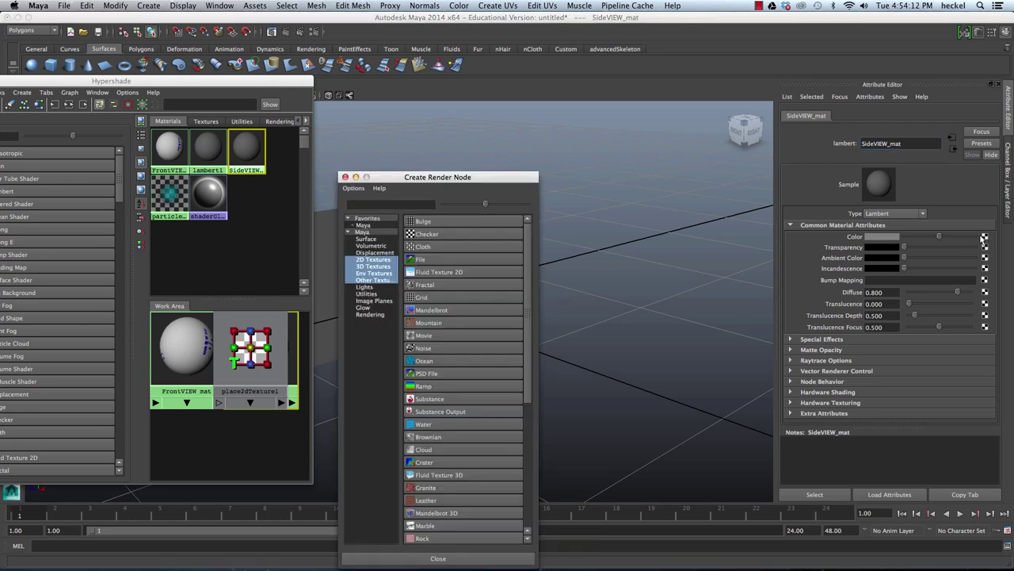
{"action": "left_click", "coordinate": [441, 263]}
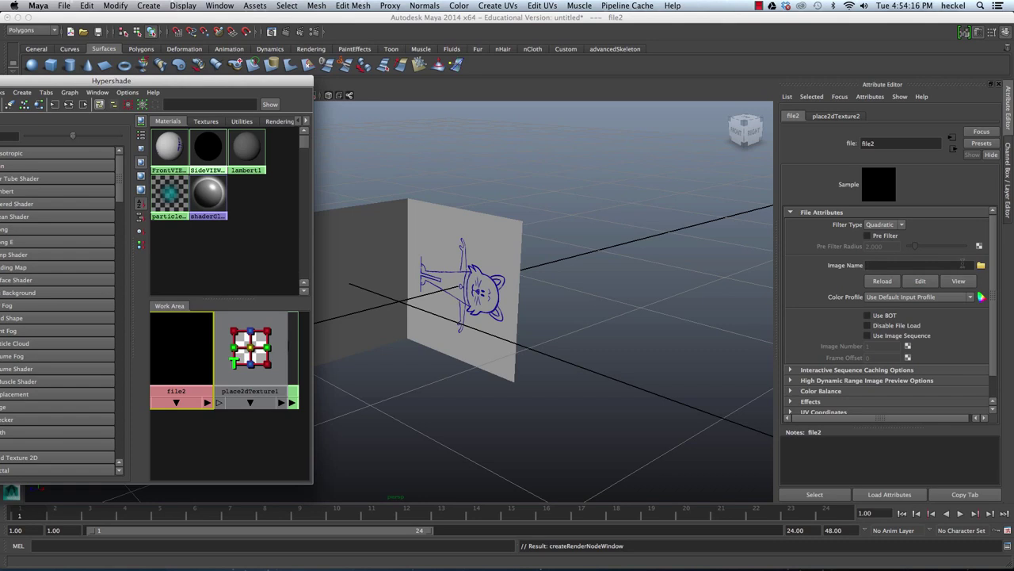
{"action": "left_click", "coordinate": [981, 266]}
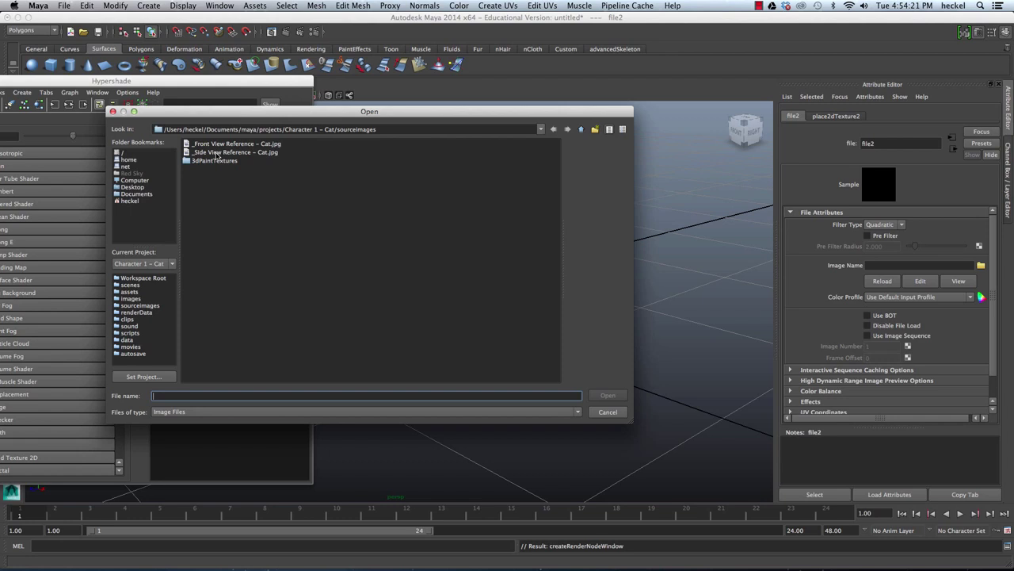
{"action": "left_click", "coordinate": [216, 153]}
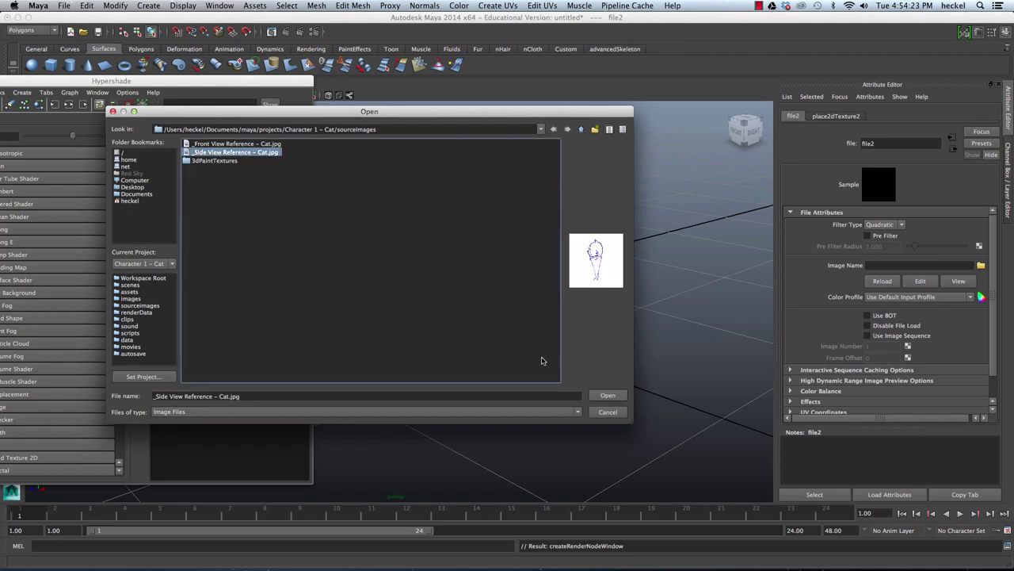
{"action": "left_click", "coordinate": [608, 396]}
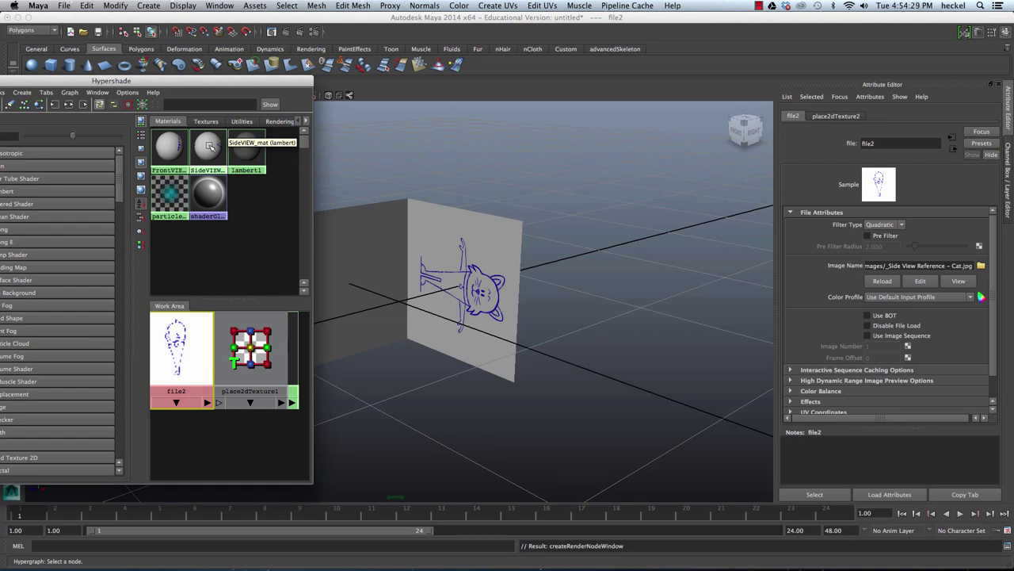
Assign SideVIEW_mat to the backnurbsCube1 wall and close the Hypershade.
{"action": "middle_click_drag", "start_coordinate": [209, 146], "coordinate": [352, 249]}
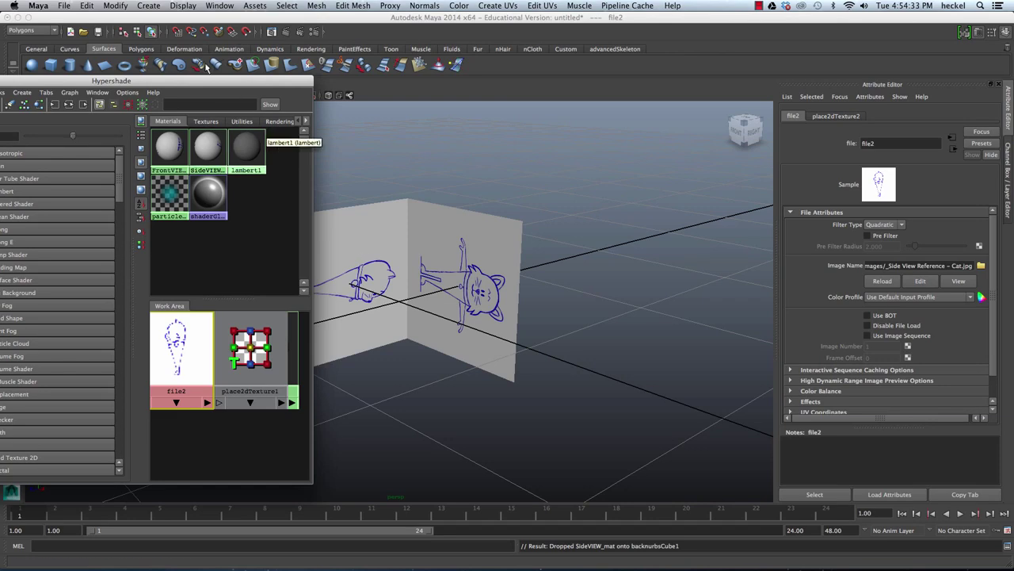
{"action": "left_click_drag", "start_coordinate": [171, 80], "coordinate": [469, 83]}
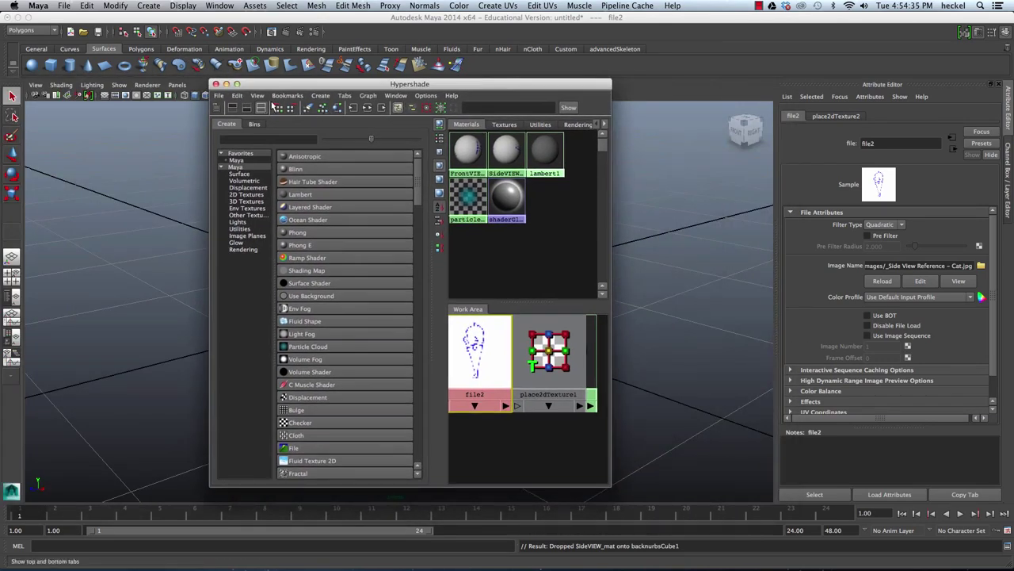
{"action": "left_click", "coordinate": [216, 84]}
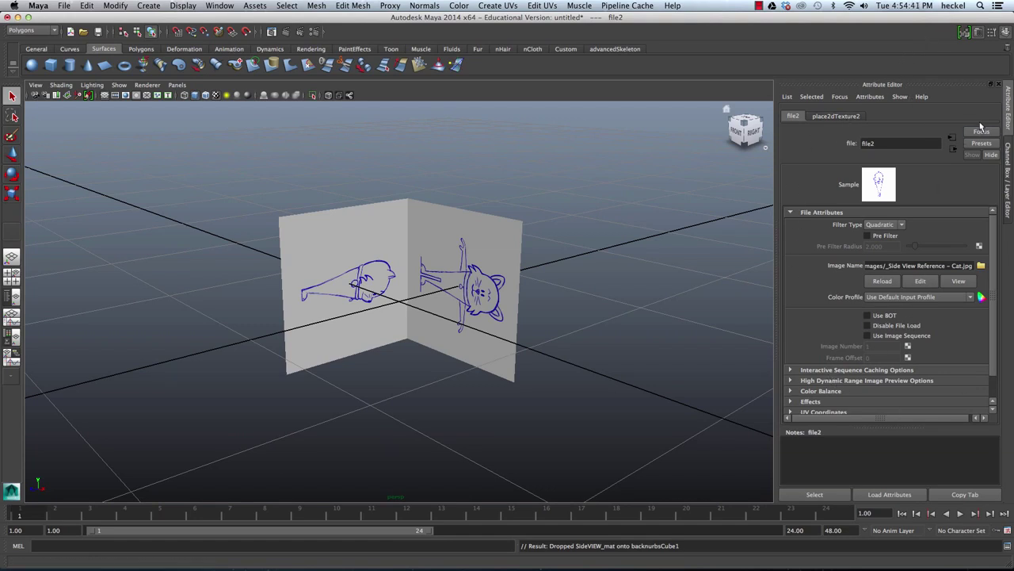
Show the Channel Box in place of the Attribute Editor and center the pivot of each of the two reference walls.
{"action": "left_click", "coordinate": [1007, 33]}
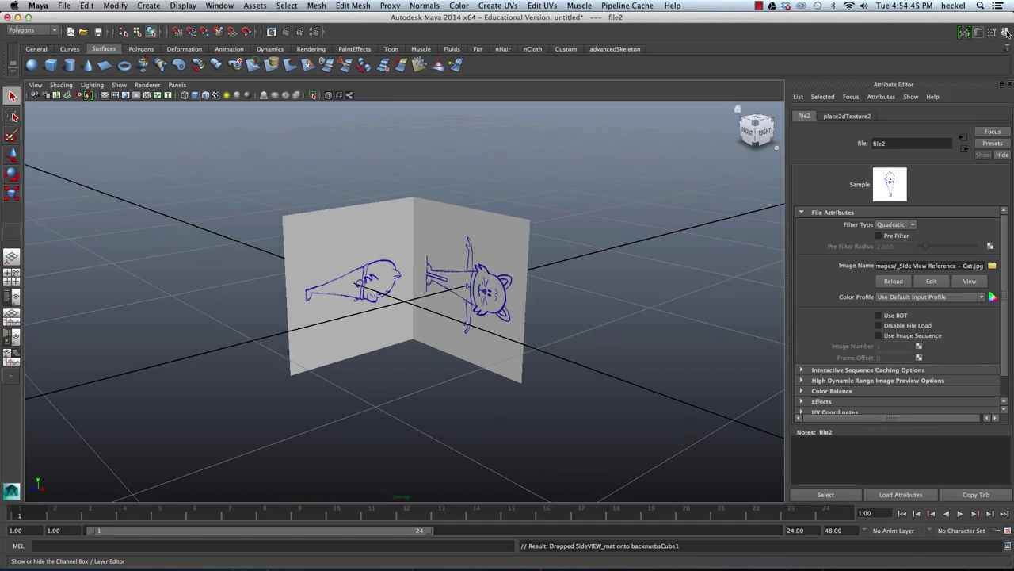
{"action": "left_click", "coordinate": [1007, 34]}
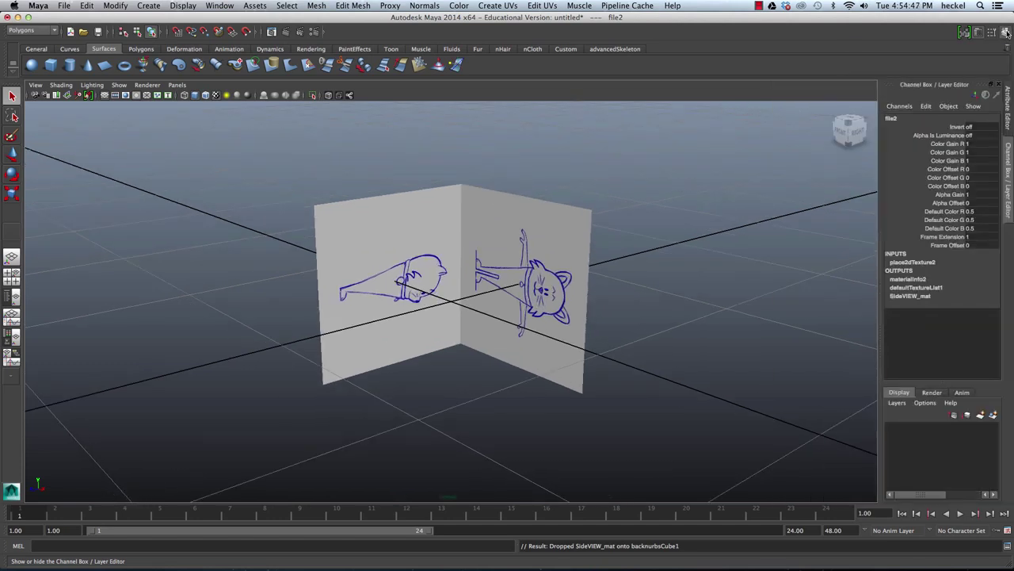
{"action": "left_click", "coordinate": [508, 268]}
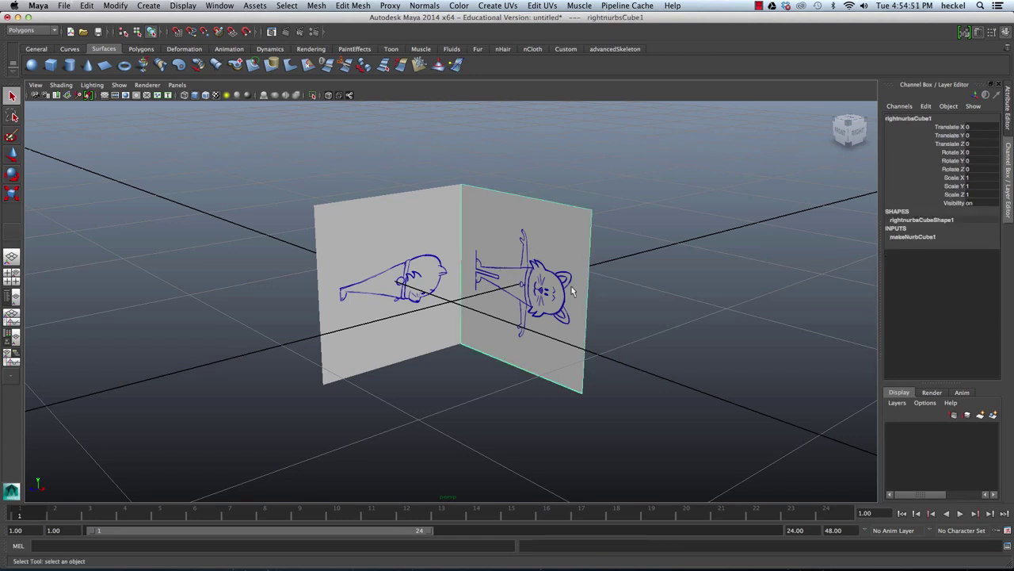
{"action": "left_click_drag", "start_coordinate": [501, 245], "coordinate": [476, 287], "text": "alt"}
{"action": "left_click", "coordinate": [116, 6]}
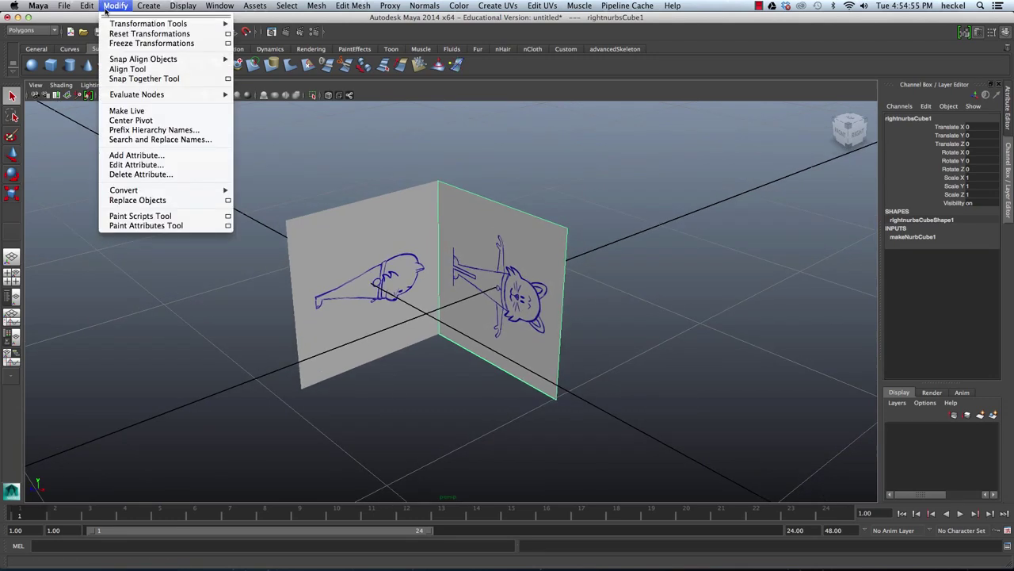
{"action": "left_click", "coordinate": [142, 121]}
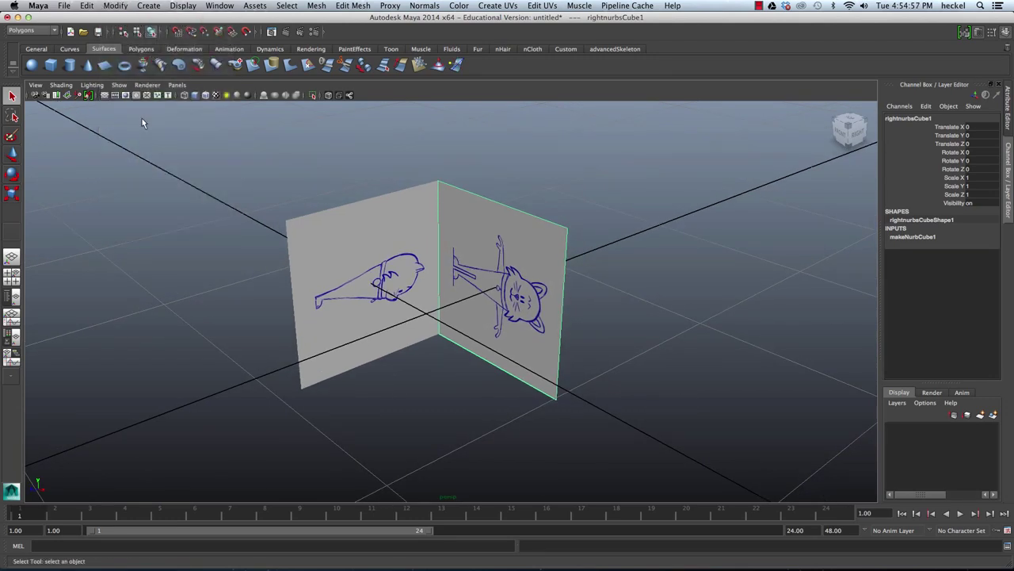
{"action": "left_click", "coordinate": [373, 248]}
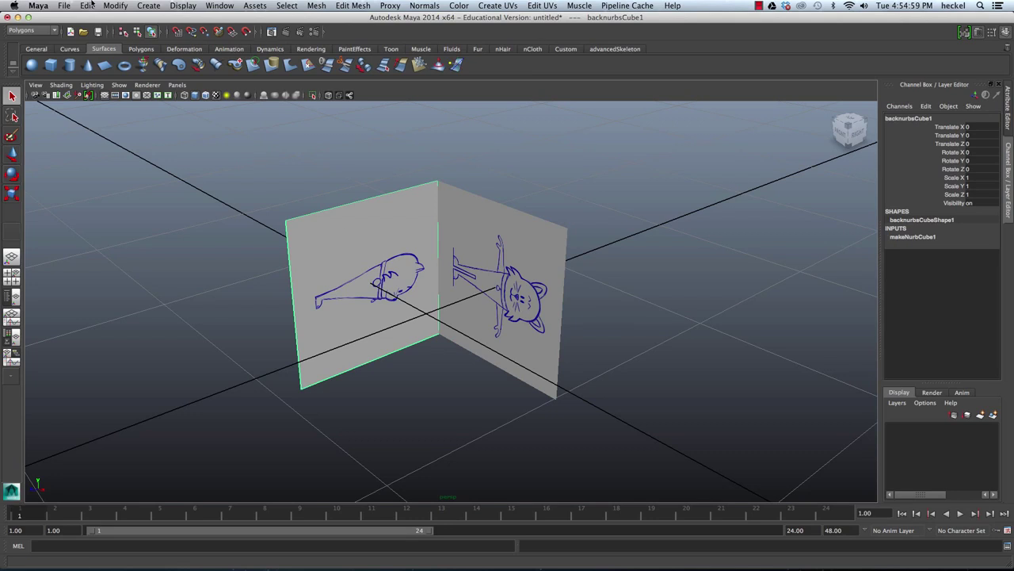
{"action": "left_click", "coordinate": [116, 6]}
{"action": "left_click", "coordinate": [143, 119]}
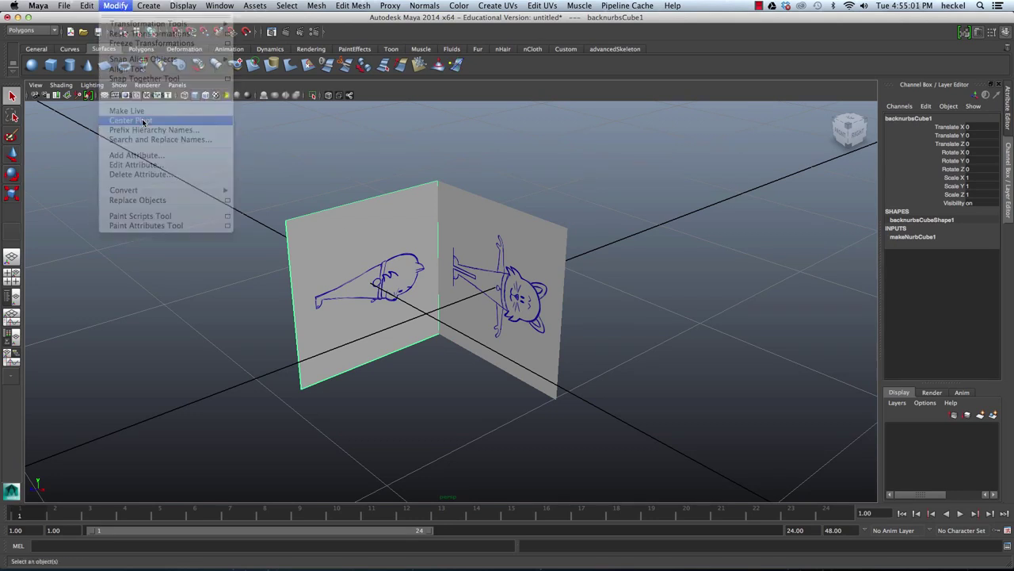
Rotate the front-view wall so the cat stands upright, with Rotate Z set to exactly 90.
{"action": "left_click", "coordinate": [509, 257]}
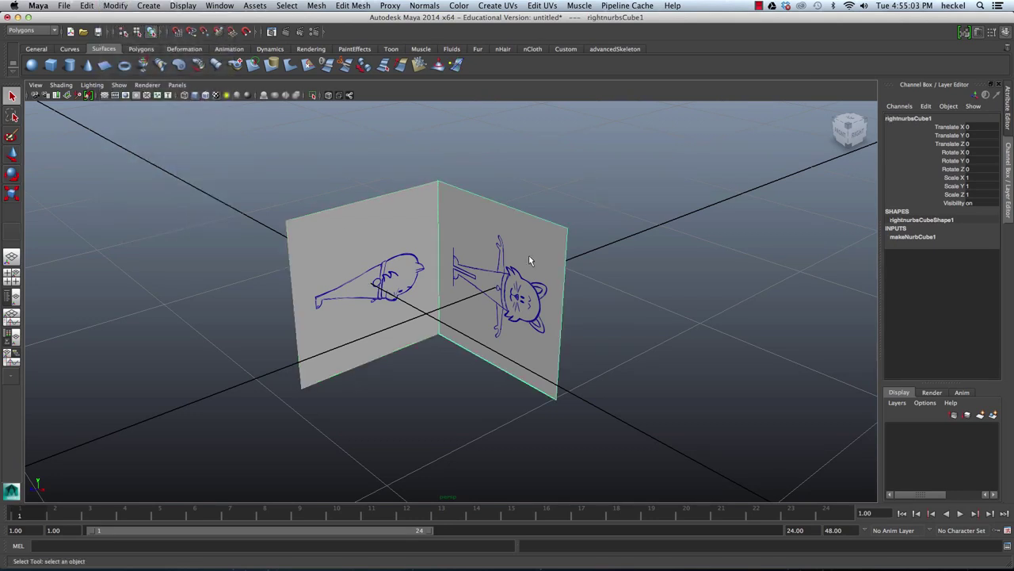
{"action": "key", "text": "e"}
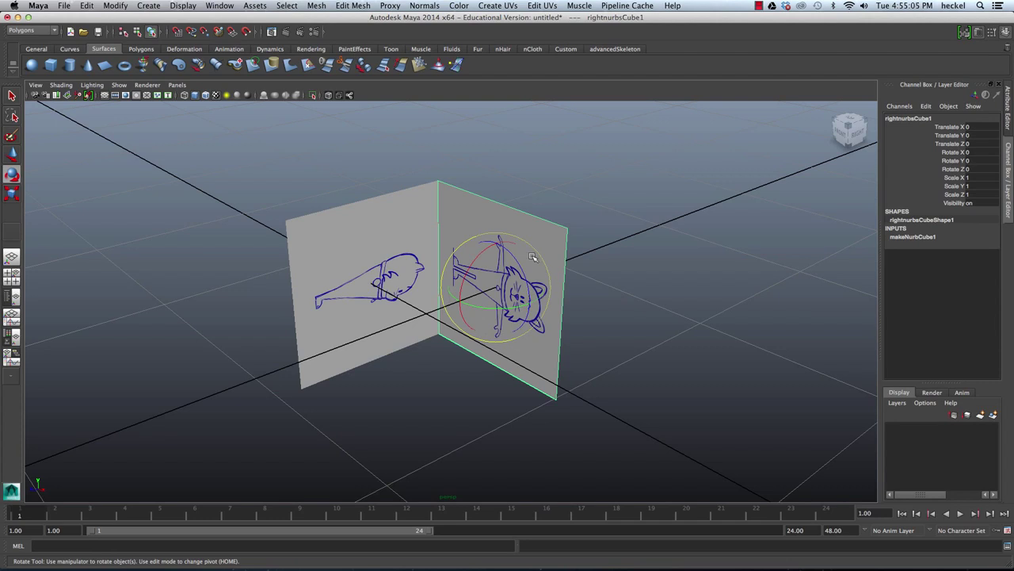
{"action": "left_click_drag", "start_coordinate": [533, 257], "coordinate": [434, 204]}
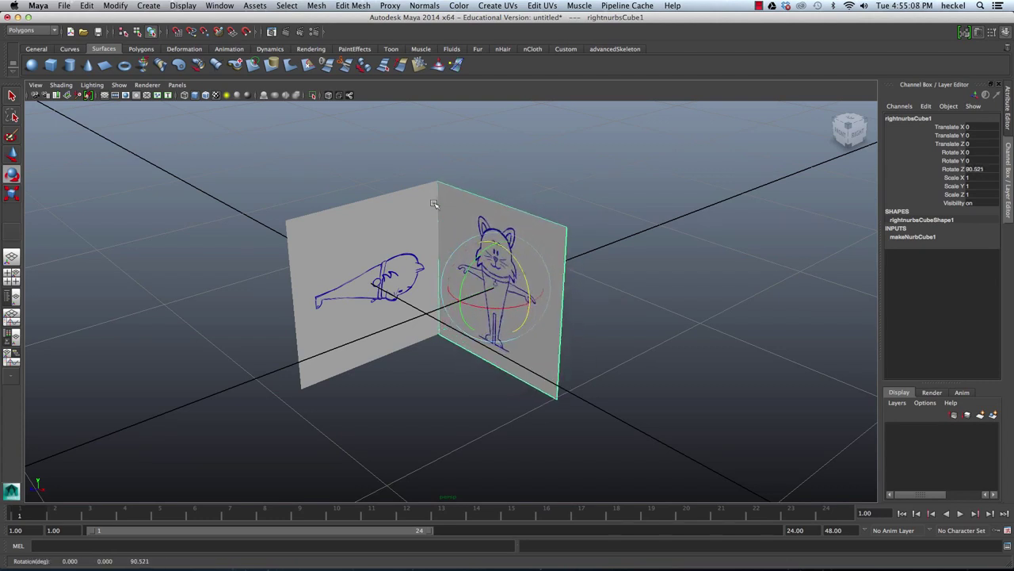
{"action": "double_click", "coordinate": [981, 168]}
{"action": "type", "text": "90"}
{"action": "key", "text": "Return"}
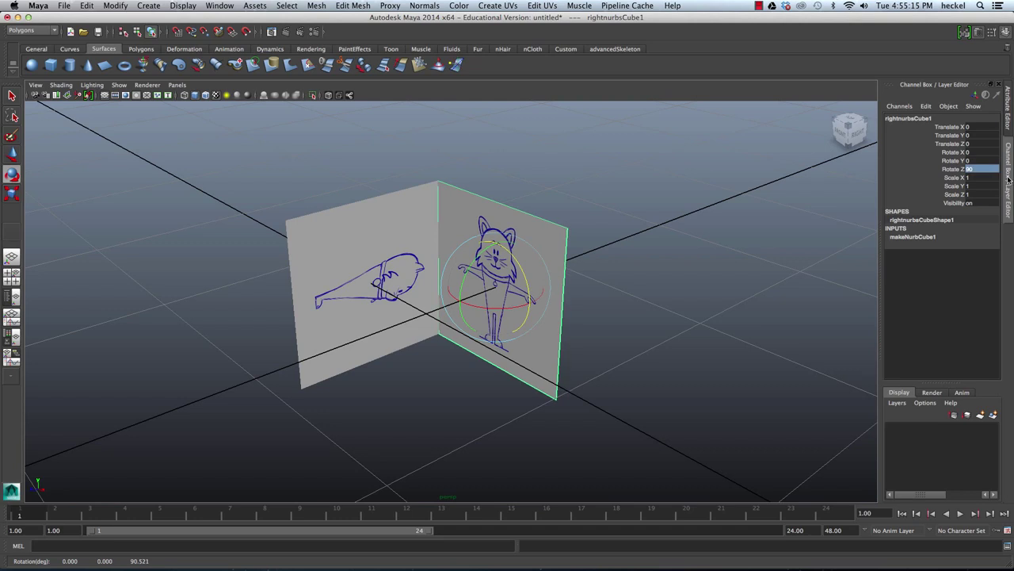
Rotate the side-view wall so the cat stands upright and faces the other way, with Rotate X at 90 and Rotate Y at 180.
{"action": "left_click", "coordinate": [373, 263]}
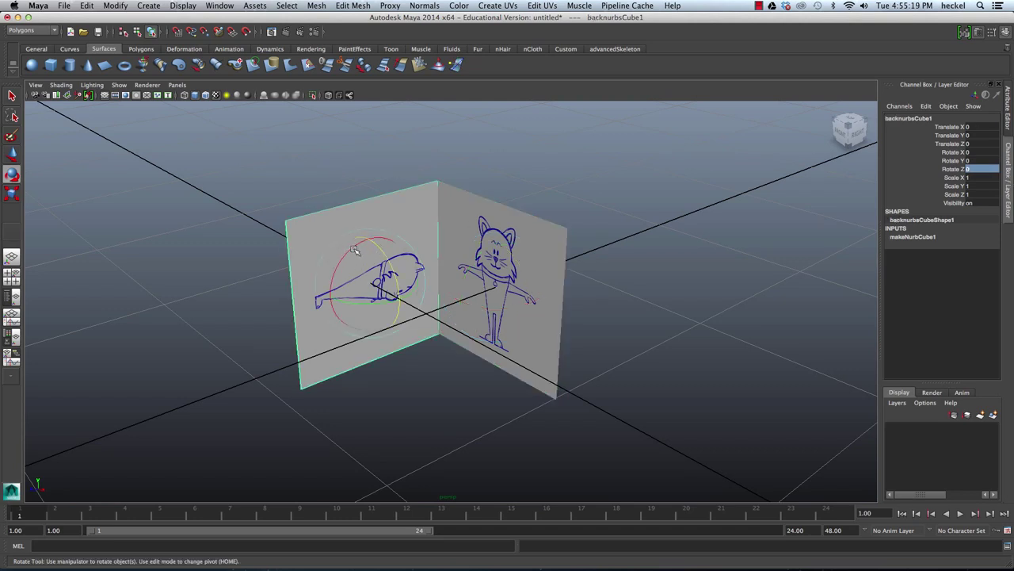
{"action": "left_click_drag", "start_coordinate": [355, 250], "coordinate": [311, 317]}
{"action": "key", "text": "ctrl+z"}
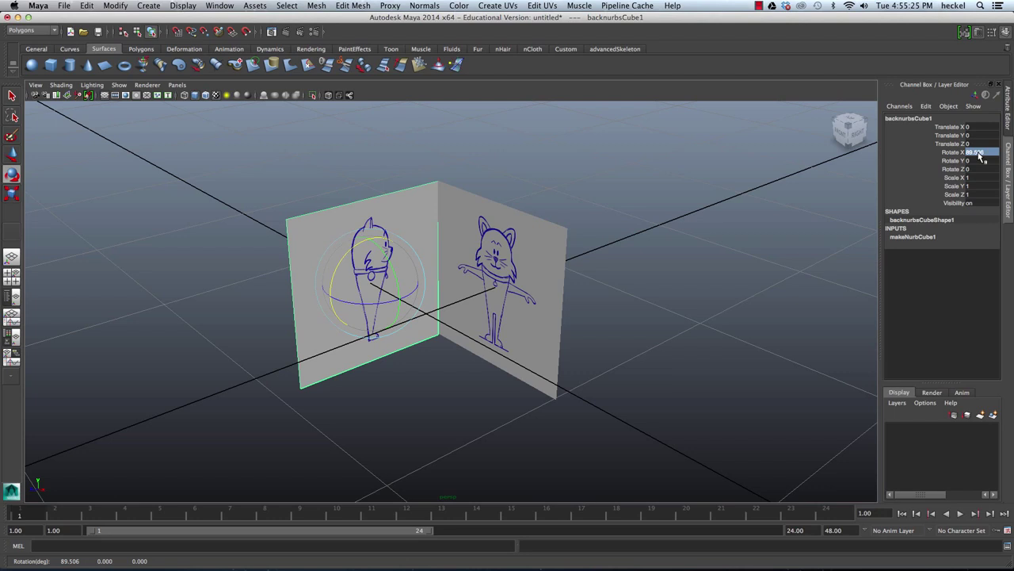
{"action": "double_click", "coordinate": [979, 152]}
{"action": "type", "text": "90"}
{"action": "key", "text": "Return"}
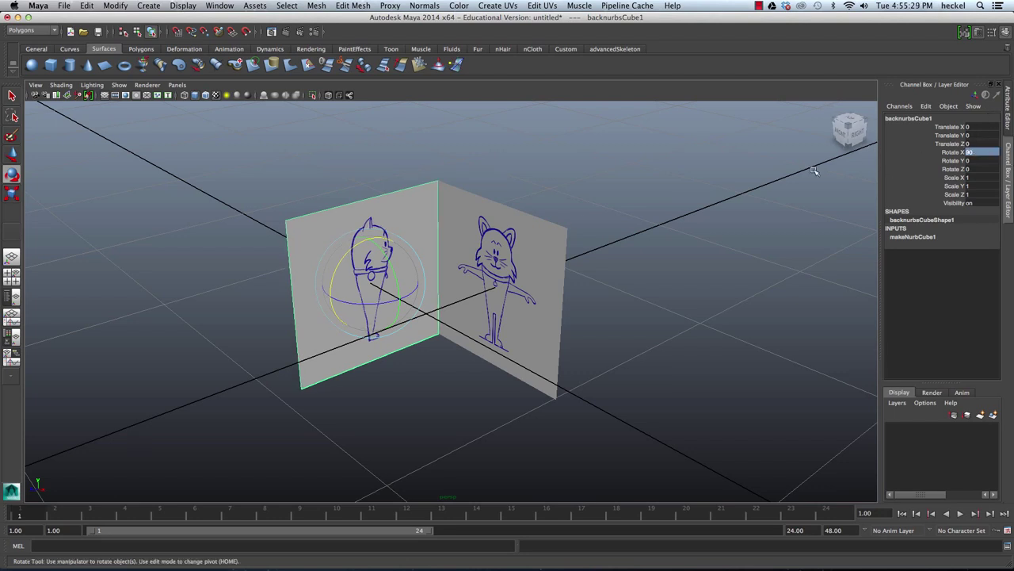
{"action": "double_click", "coordinate": [978, 161]}
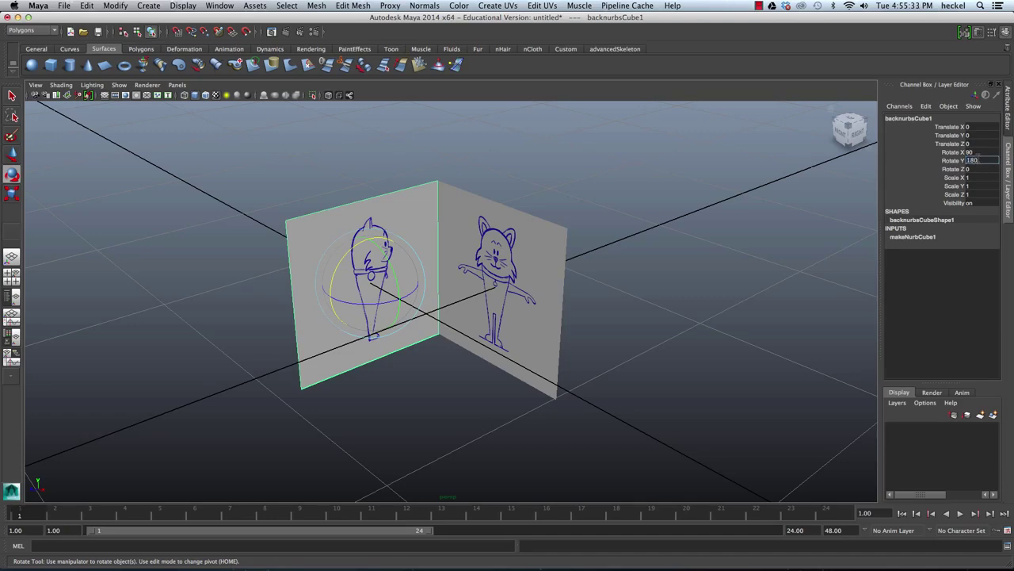
{"action": "key", "text": "Return"}
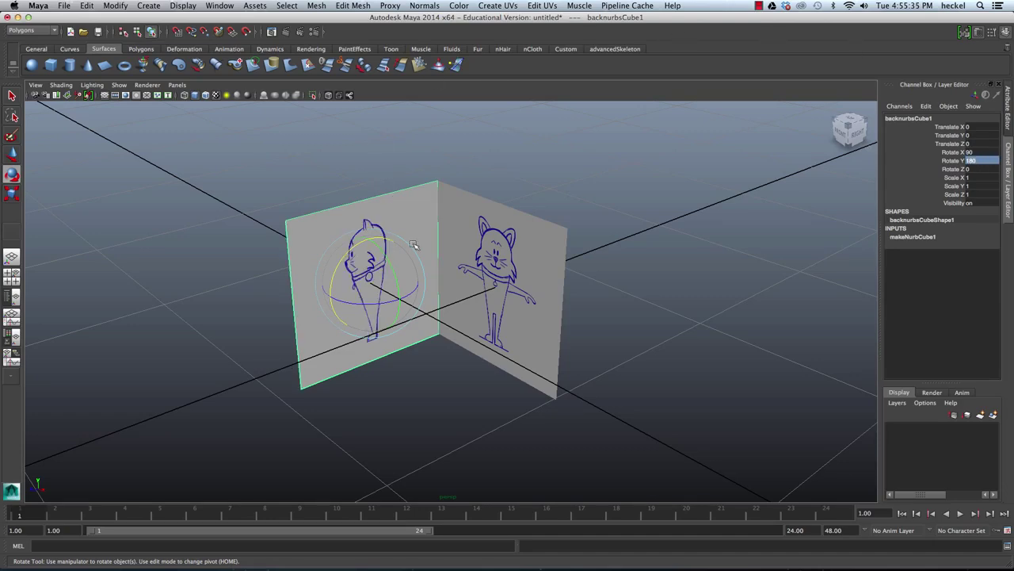
Examine the orientation of both cat reference walls from several angles and distances in the perspective view.
{"action": "mouse_move", "coordinate": [415, 246]}
{"action": "left_mouse_down", "text": "alt"}
{"action": "mouse_move", "coordinate": [460, 222]}
{"action": "mouse_move", "coordinate": [508, 253]}
{"action": "mouse_move", "coordinate": [404, 254]}
{"action": "left_mouse_up", "text": "alt"}
{"action": "scroll", "coordinate": [551, 248], "scroll_direction": "up", "scroll_amount": 3}
{"action": "scroll", "coordinate": [550, 247], "scroll_direction": "down", "scroll_amount": 5}
{"action": "middle_click_drag", "start_coordinate": [487, 203], "coordinate": [446, 165], "text": "alt"}
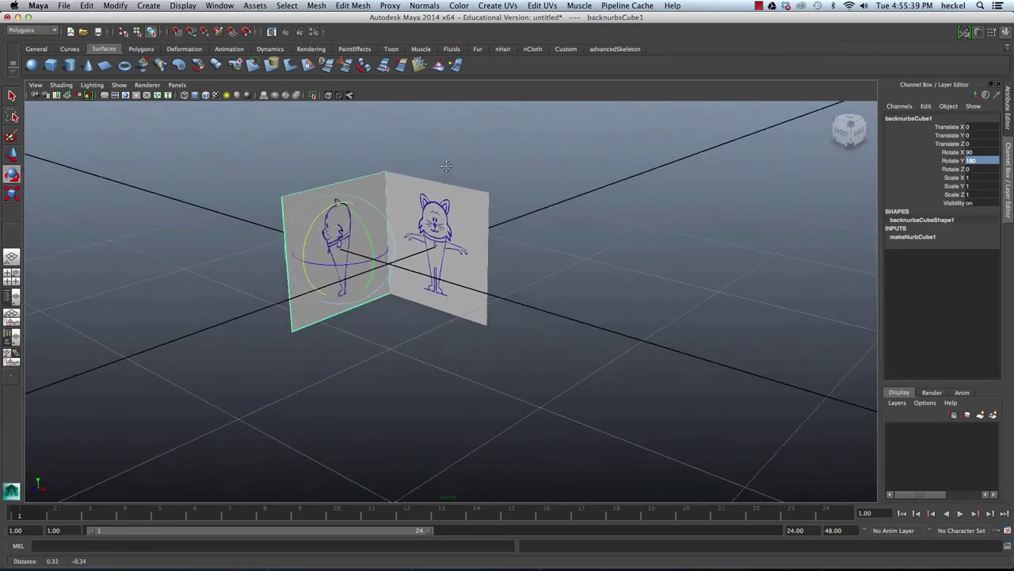
{"action": "right_click_drag", "start_coordinate": [446, 164], "coordinate": [512, 229], "text": "alt"}
{"action": "mouse_move", "coordinate": [512, 229]}
{"action": "left_mouse_down", "text": "alt"}
{"action": "mouse_move", "coordinate": [440, 240]}
{"action": "mouse_move", "coordinate": [544, 231]}
{"action": "mouse_move", "coordinate": [460, 233]}
{"action": "mouse_move", "coordinate": [516, 233]}
{"action": "mouse_move", "coordinate": [511, 243]}
{"action": "mouse_move", "coordinate": [504, 230]}
{"action": "left_mouse_up", "text": "alt"}
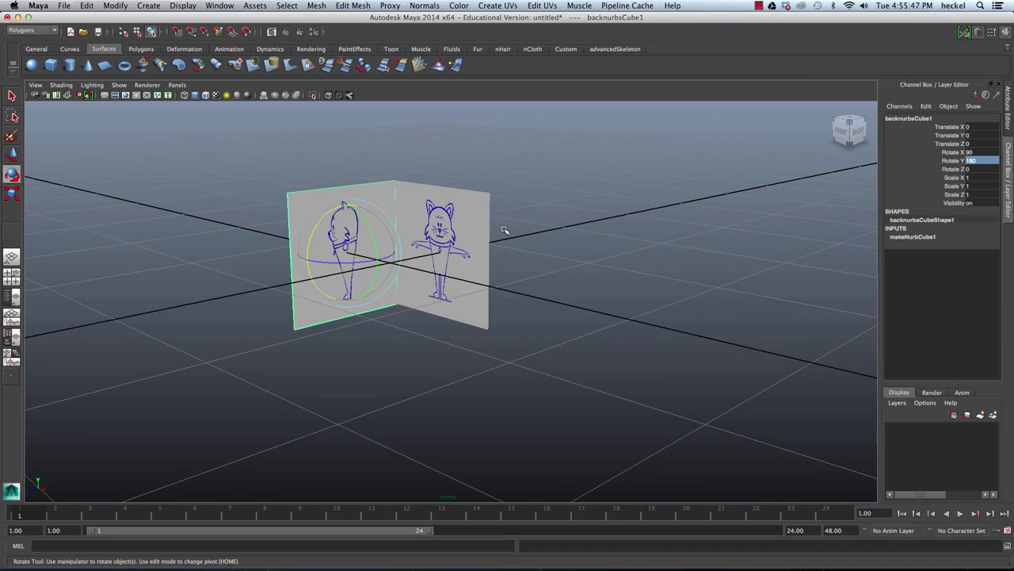
{"action": "scroll", "coordinate": [495, 198], "scroll_direction": "down", "scroll_amount": 6}
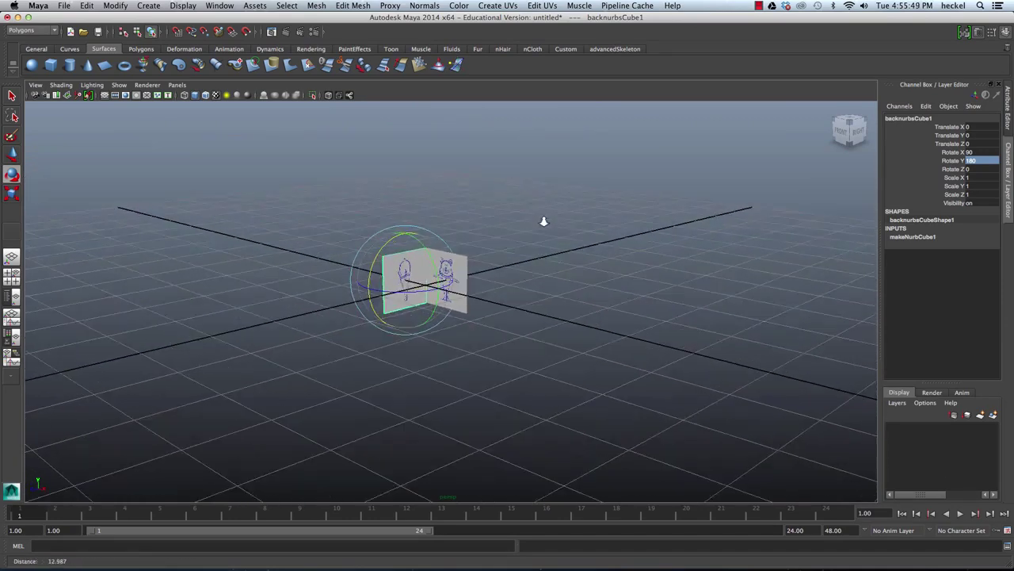
{"action": "left_click_drag", "start_coordinate": [473, 220], "coordinate": [373, 230], "text": "alt"}
{"action": "scroll", "coordinate": [552, 206], "scroll_direction": "up", "scroll_amount": 4}
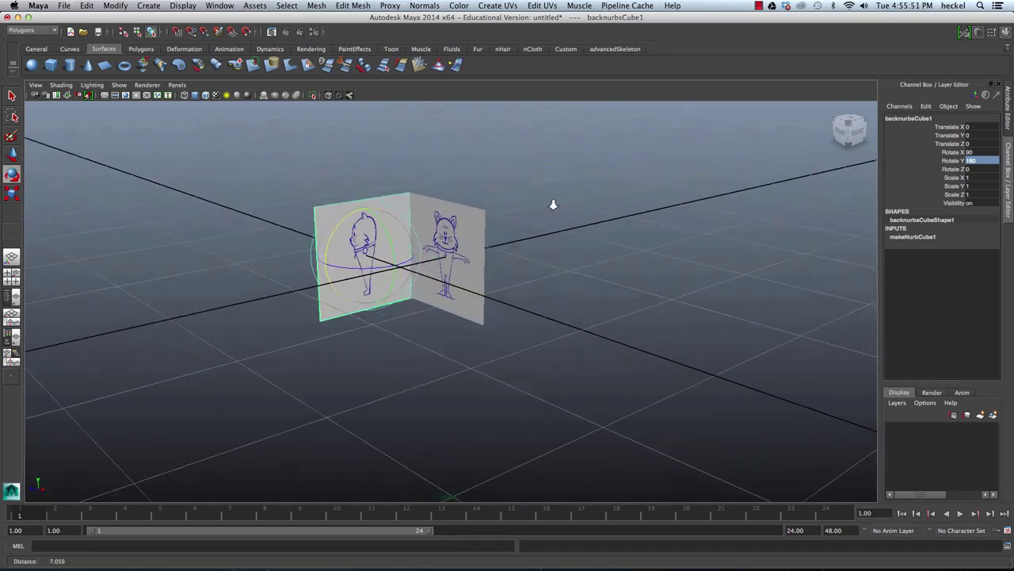
Select both cat reference walls and group them together.
{"action": "left_click_drag", "start_coordinate": [517, 228], "coordinate": [263, 350]}
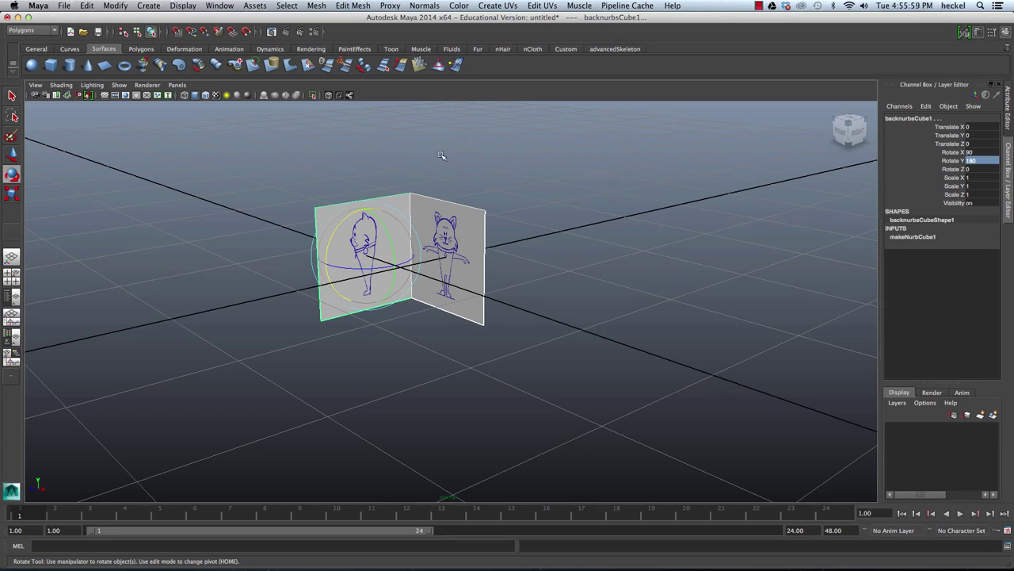
{"action": "left_click", "coordinate": [86, 6]}
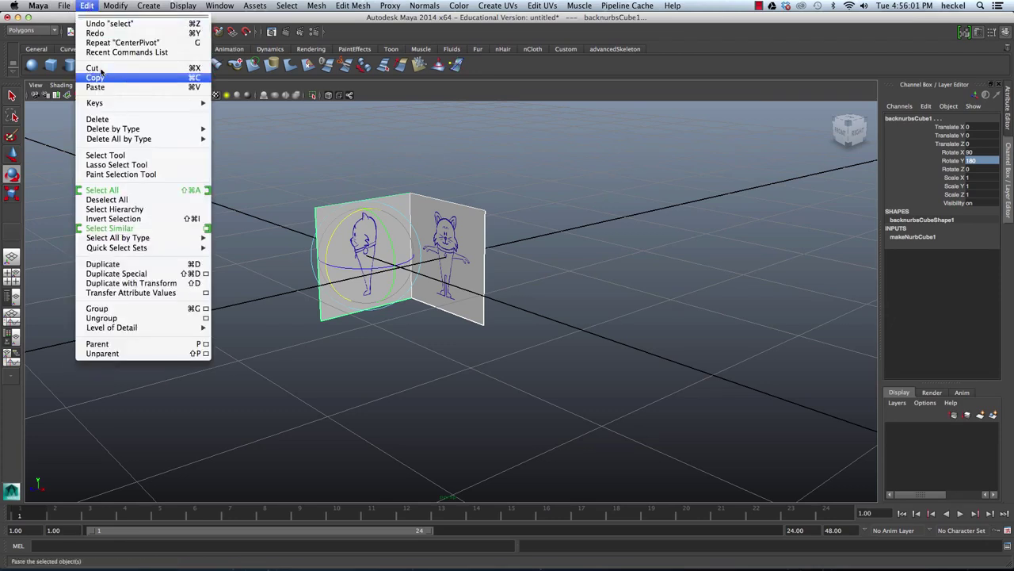
{"action": "left_click", "coordinate": [150, 308]}
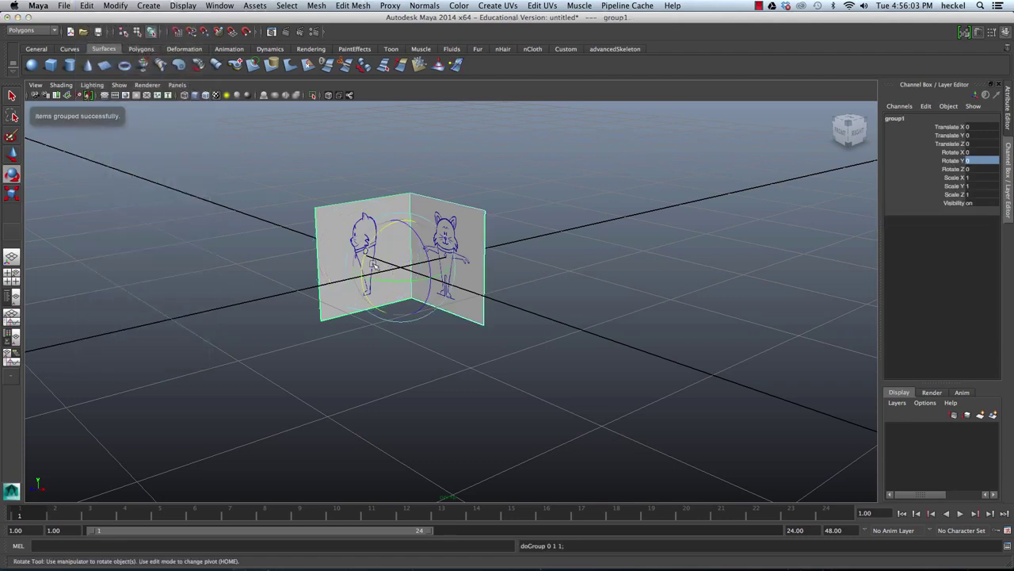
Scale the group of reference walls up uniformly, with Scale X, Y and Z set to 10.
{"action": "key", "text": "r"}
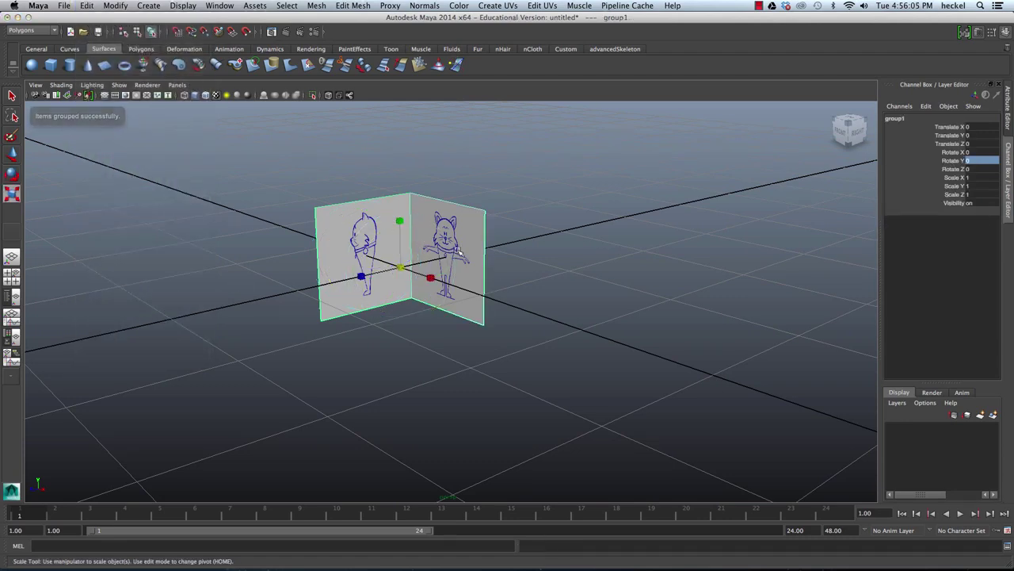
{"action": "left_click_drag", "start_coordinate": [396, 238], "coordinate": [425, 301], "text": "alt"}
{"action": "right_click_drag", "start_coordinate": [426, 301], "coordinate": [402, 287], "text": "alt"}
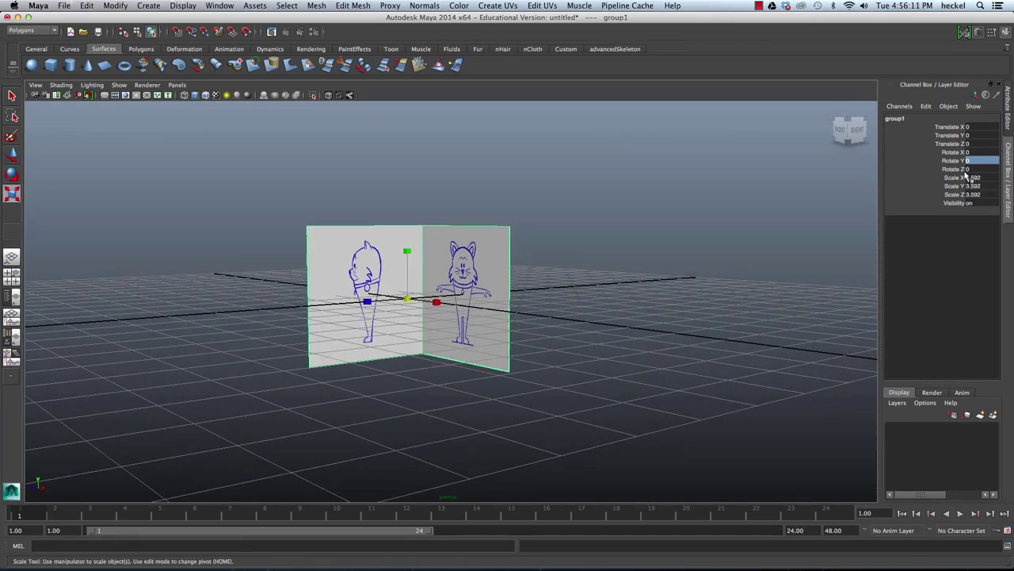
{"action": "left_click_drag", "start_coordinate": [988, 179], "coordinate": [988, 198]}
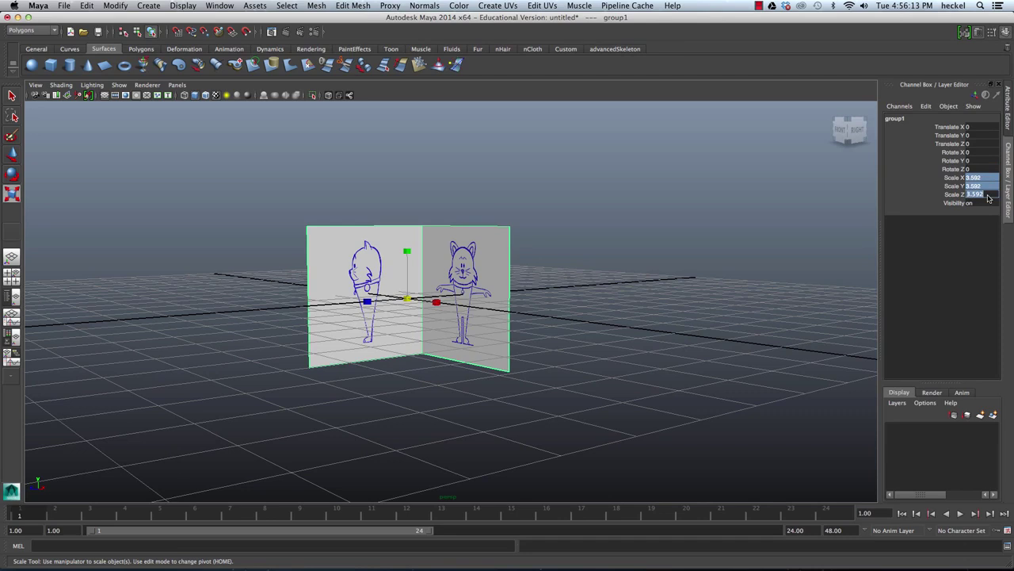
{"action": "type", "text": "10"}
{"action": "key", "text": "Return"}
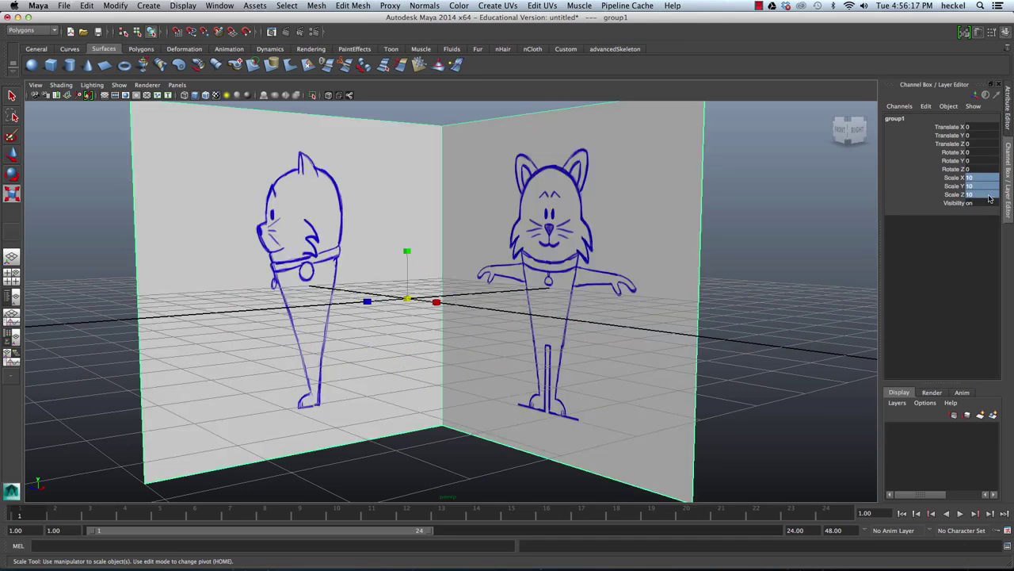
Raise the wall group so it stands on the grid, with Translate Y set to exactly 5.
{"action": "right_click_drag", "start_coordinate": [557, 284], "coordinate": [430, 267], "text": "alt"}
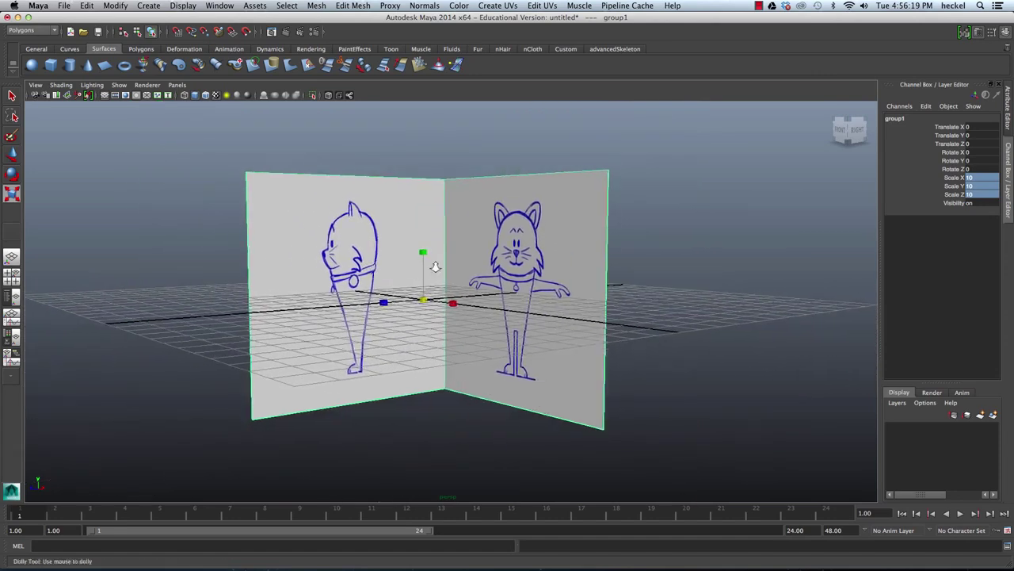
{"action": "left_click_drag", "start_coordinate": [431, 267], "coordinate": [435, 300], "text": "alt"}
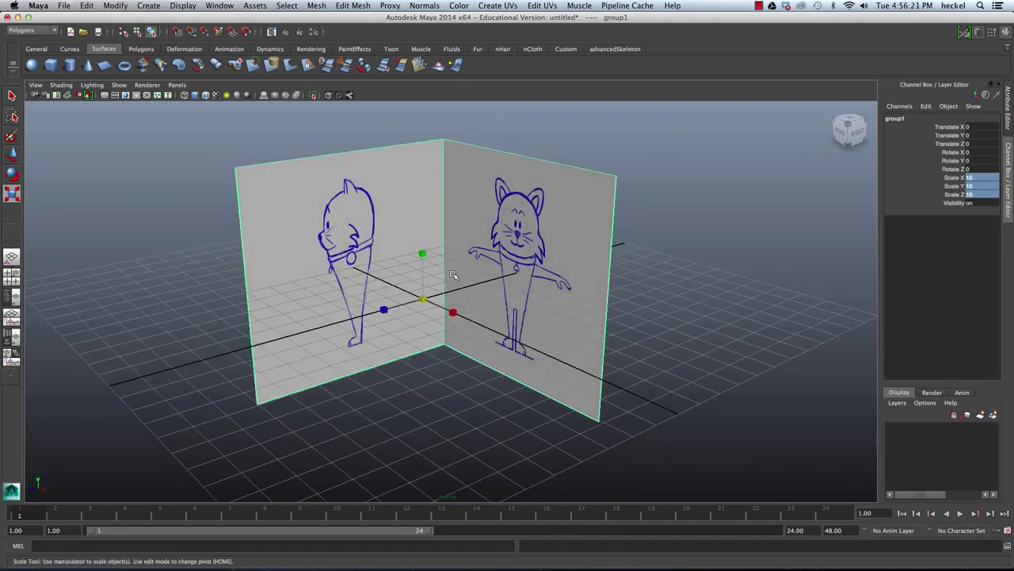
{"action": "key", "text": "w"}
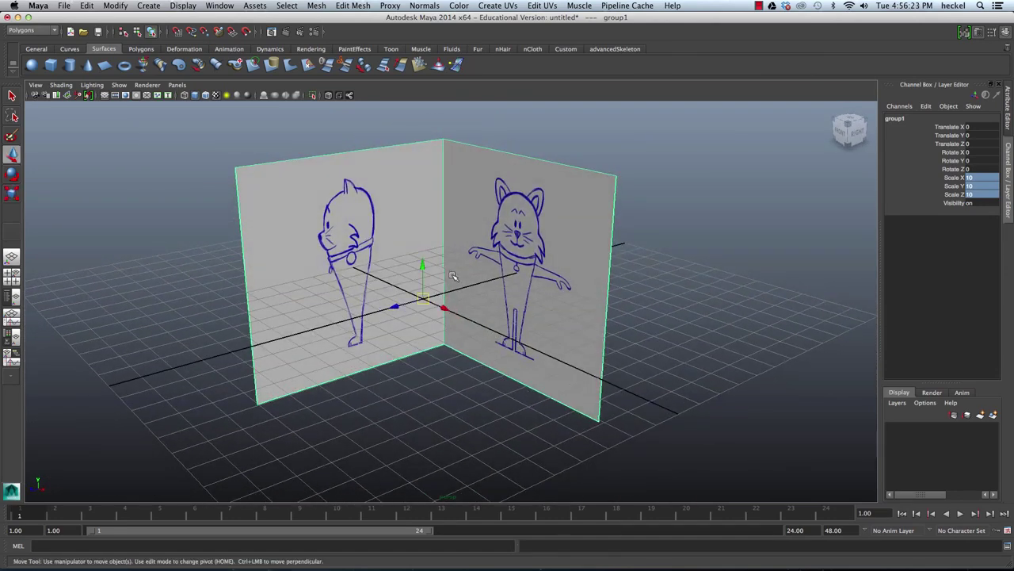
{"action": "left_click_drag", "start_coordinate": [421, 268], "coordinate": [440, 139]}
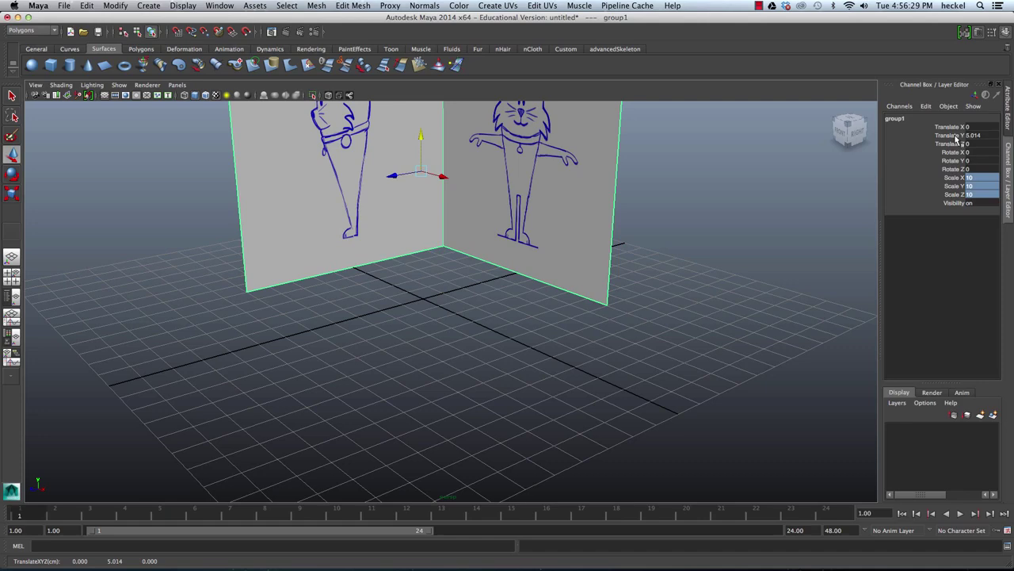
{"action": "left_click", "coordinate": [983, 136]}
{"action": "type", "text": "5"}
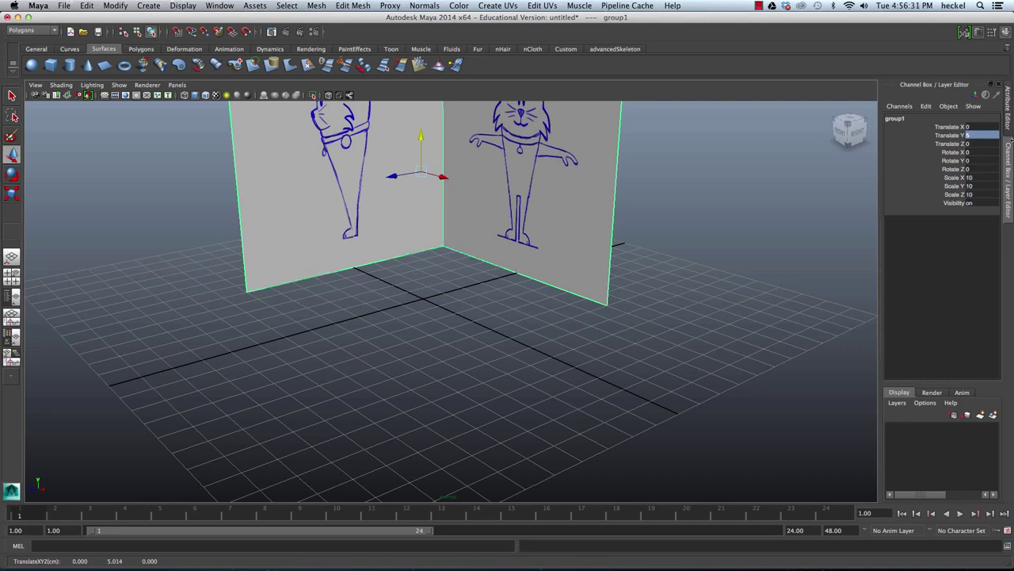
Create a display layer containing the selected wall group and name it Ref.
{"action": "mouse_move", "coordinate": [457, 344]}
{"action": "left_mouse_down", "text": "alt"}
{"action": "mouse_move", "coordinate": [437, 324]}
{"action": "mouse_move", "coordinate": [446, 333]}
{"action": "mouse_move", "coordinate": [434, 356]}
{"action": "mouse_move", "coordinate": [482, 373]}
{"action": "mouse_move", "coordinate": [500, 367]}
{"action": "mouse_move", "coordinate": [439, 363]}
{"action": "mouse_move", "coordinate": [464, 339]}
{"action": "mouse_move", "coordinate": [478, 346]}
{"action": "left_mouse_up", "text": "alt"}
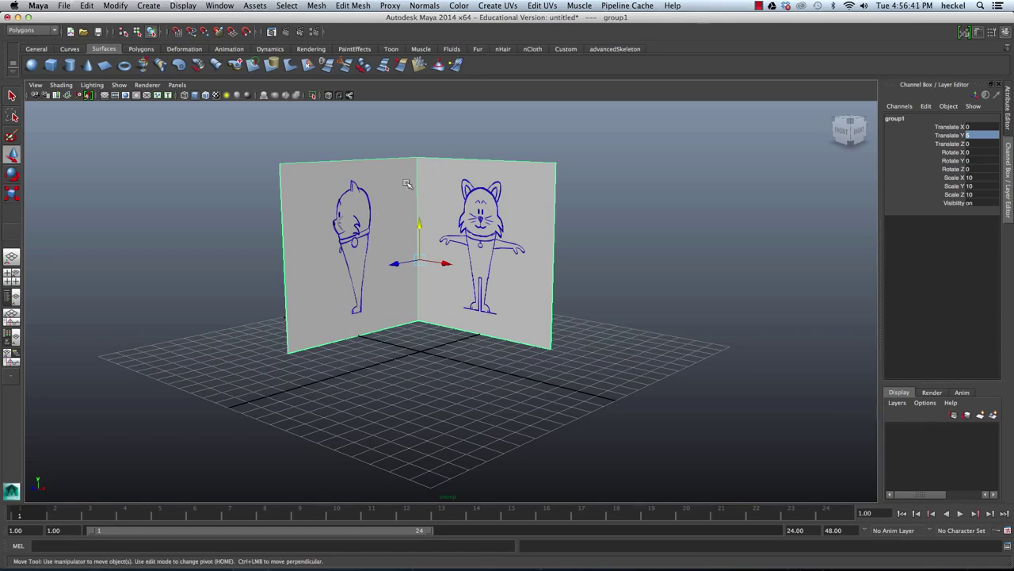
{"action": "mouse_move", "coordinate": [458, 187]}
{"action": "left_mouse_down", "text": "alt"}
{"action": "mouse_move", "coordinate": [428, 262]}
{"action": "mouse_move", "coordinate": [467, 256]}
{"action": "mouse_move", "coordinate": [374, 256]}
{"action": "left_mouse_up", "text": "alt"}
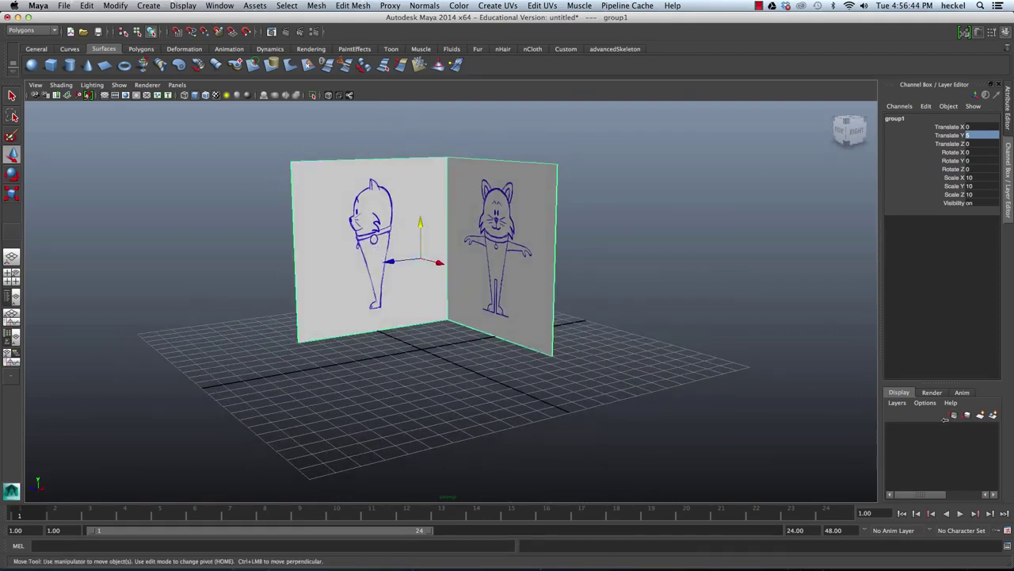
{"action": "left_click", "coordinate": [995, 416]}
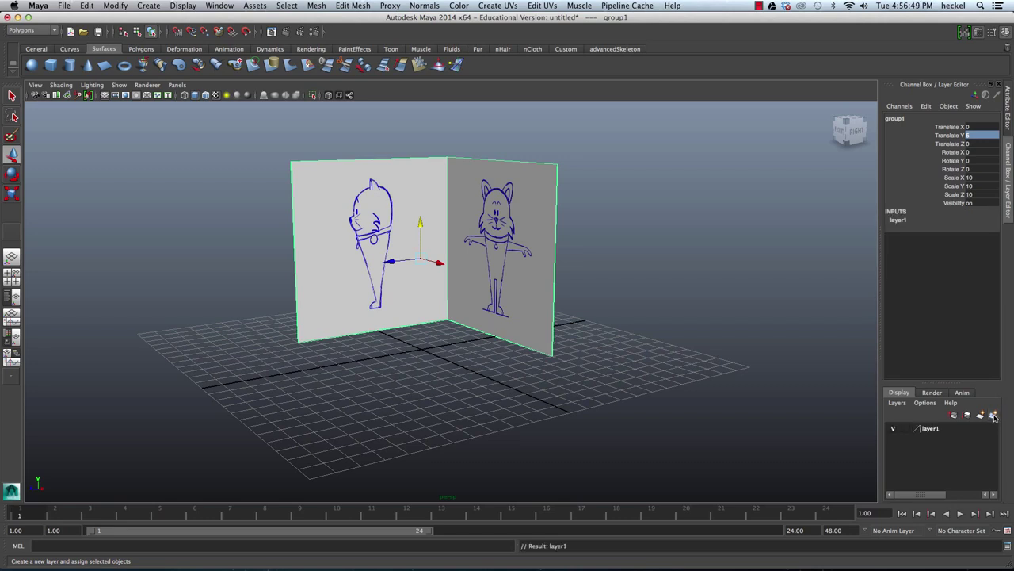
{"action": "double_click", "coordinate": [931, 429]}
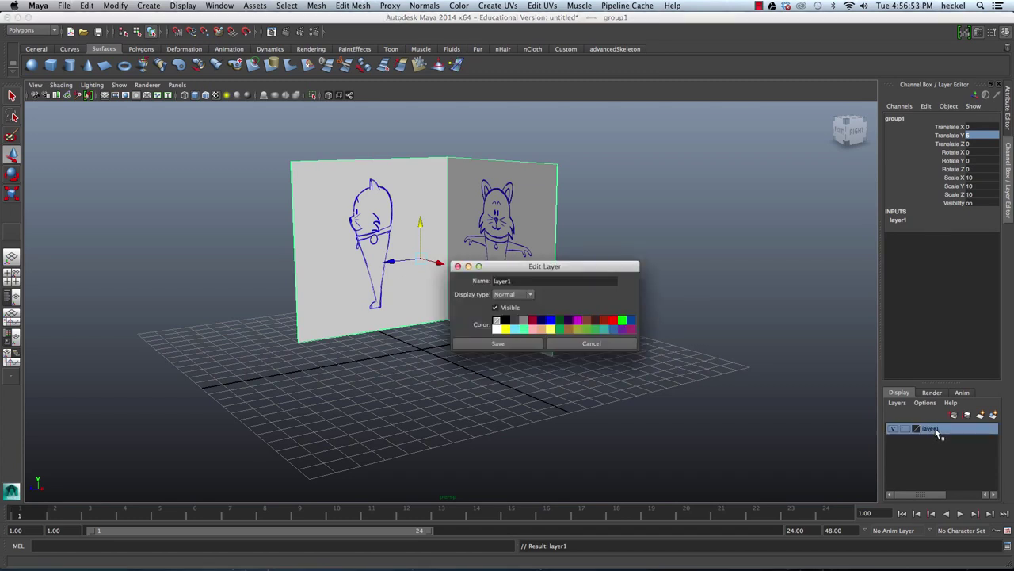
{"action": "double_click", "coordinate": [520, 280]}
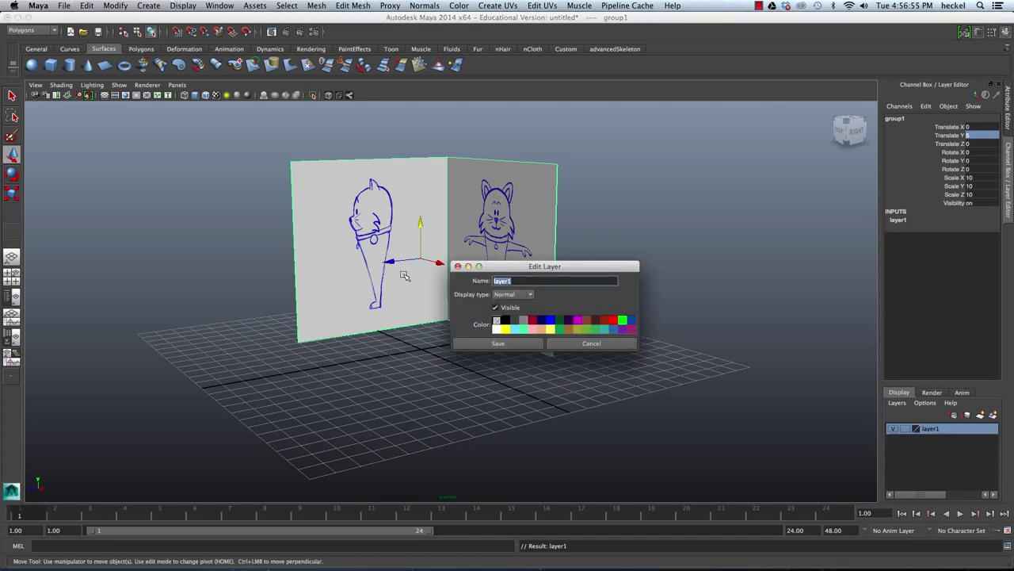
{"action": "type", "text": "B"}
{"action": "left_click", "coordinate": [499, 343]}
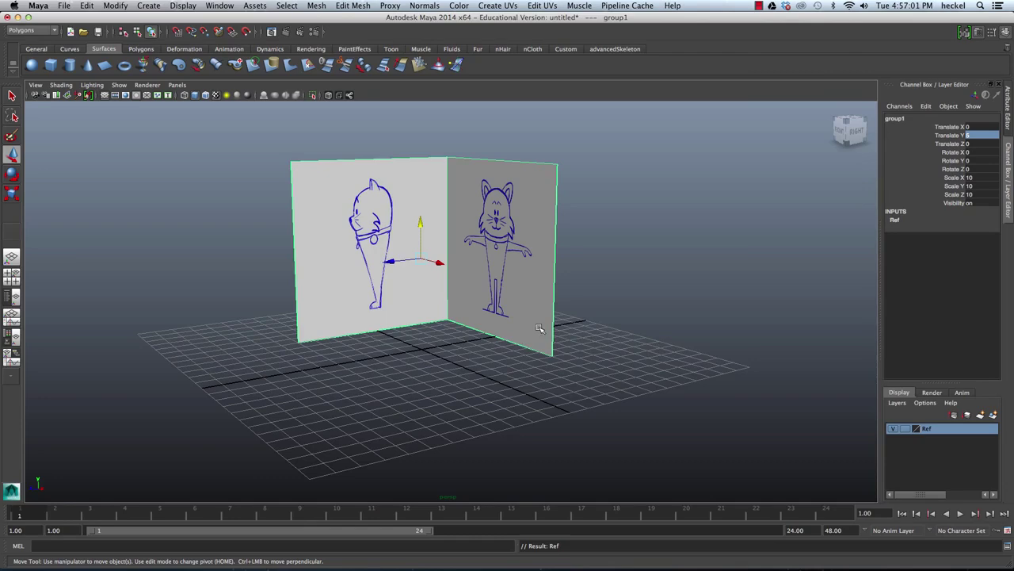
Set the Ref layer's display type to Reference so the walls cannot be selected, and clear the selection.
{"action": "mouse_move", "coordinate": [541, 329]}
{"action": "left_mouse_down", "text": "alt"}
{"action": "mouse_move", "coordinate": [634, 317]}
{"action": "mouse_move", "coordinate": [691, 366]}
{"action": "left_mouse_up", "text": "alt"}
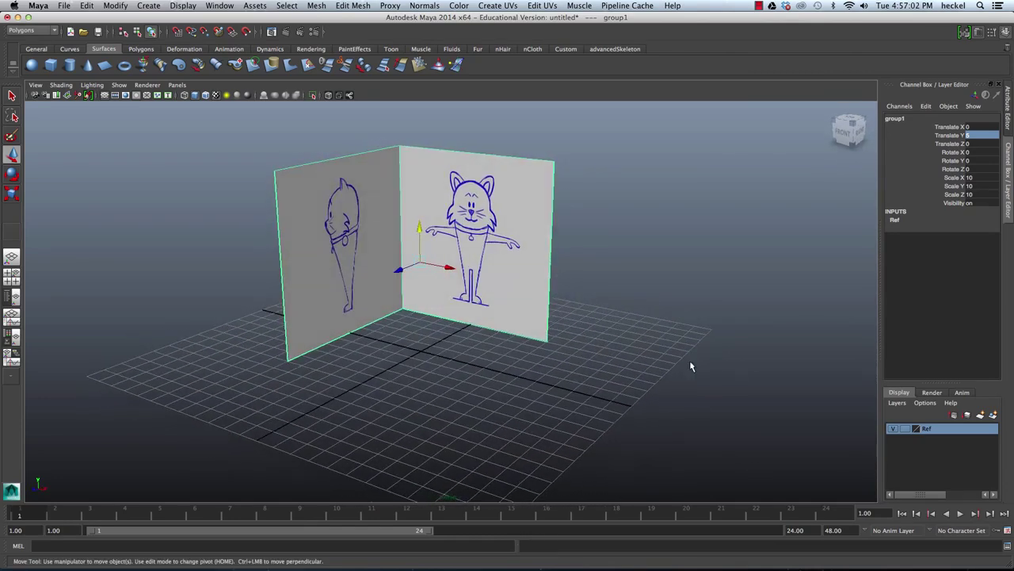
{"action": "left_click", "coordinate": [906, 429]}
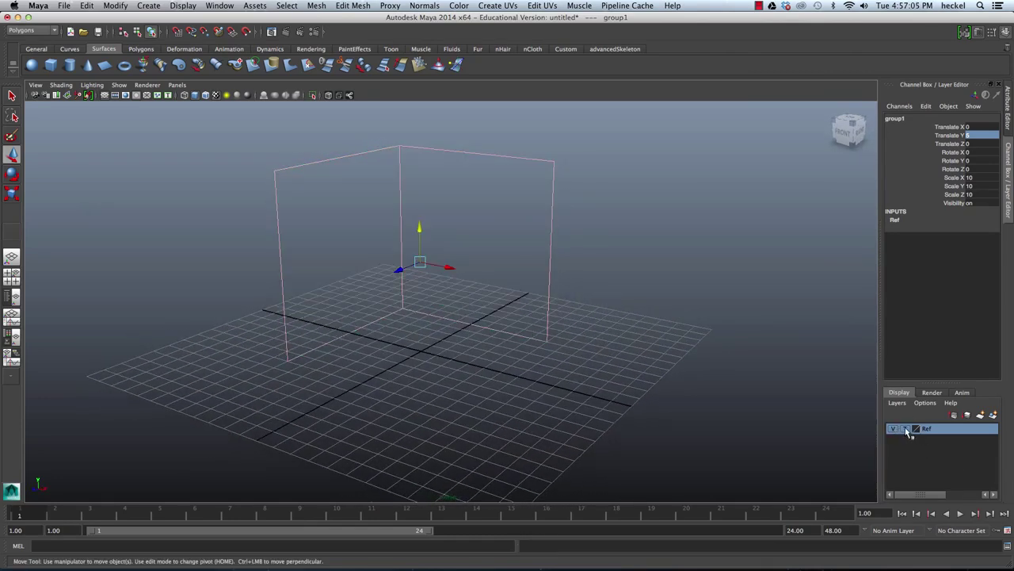
{"action": "left_click", "coordinate": [906, 428]}
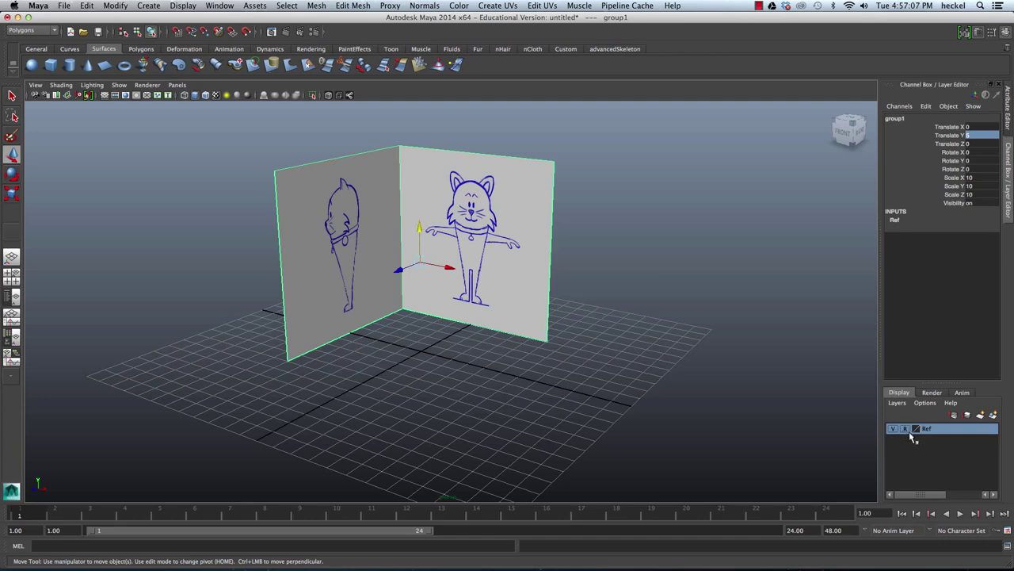
{"action": "left_click", "coordinate": [507, 390]}
{"action": "mouse_move", "coordinate": [607, 369]}
{"action": "left_mouse_down", "text": "alt"}
{"action": "mouse_move", "coordinate": [507, 364]}
{"action": "mouse_move", "coordinate": [589, 362]}
{"action": "left_mouse_up", "text": "alt"}
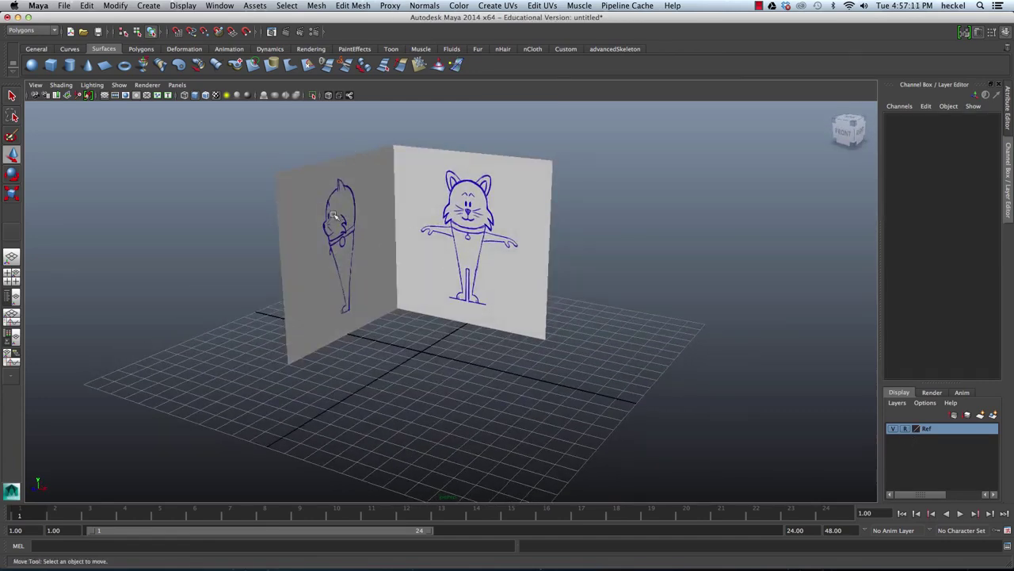
{"action": "left_click_drag", "start_coordinate": [589, 297], "coordinate": [467, 290], "text": "alt"}
{"action": "middle_click_drag", "start_coordinate": [466, 290], "coordinate": [488, 283], "text": "alt"}
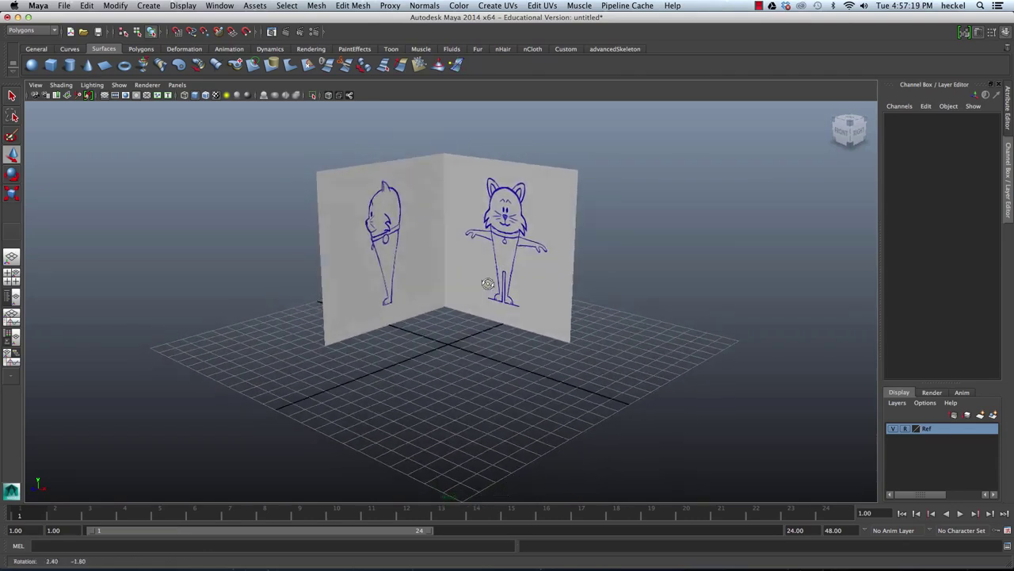